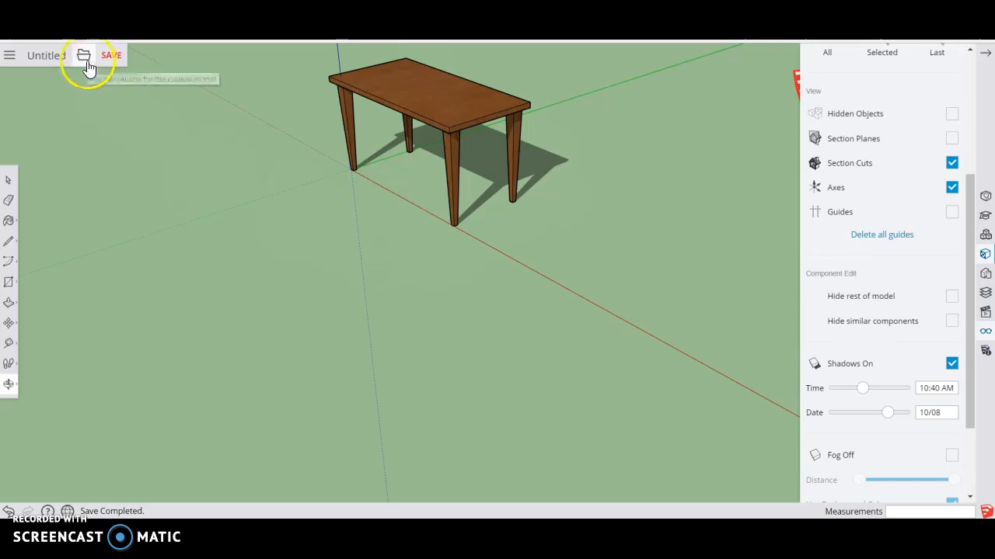
- Save the finished model under the name "table" in a Google Drive folder
{"action": "left_click", "coordinate": [116, 56]}
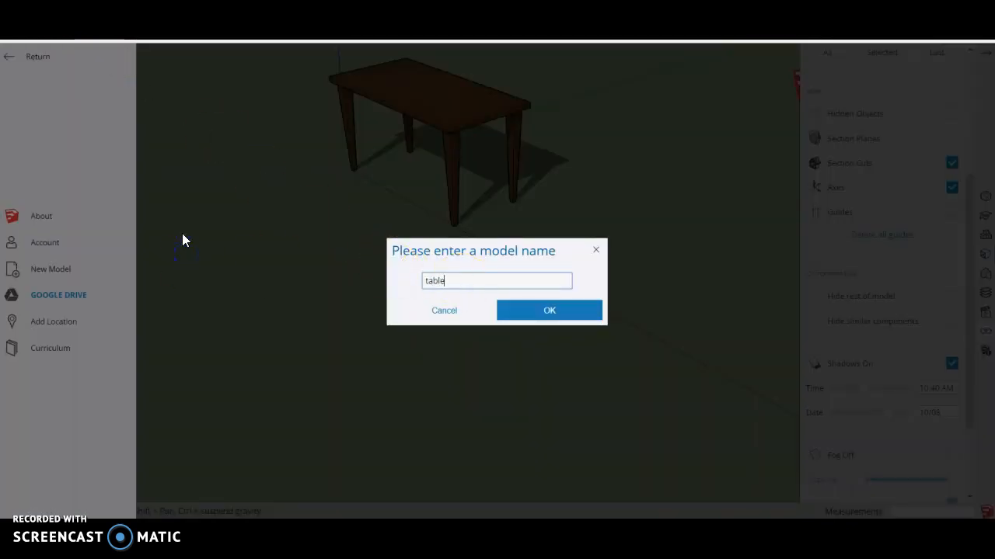
{"action": "left_click", "coordinate": [562, 316]}
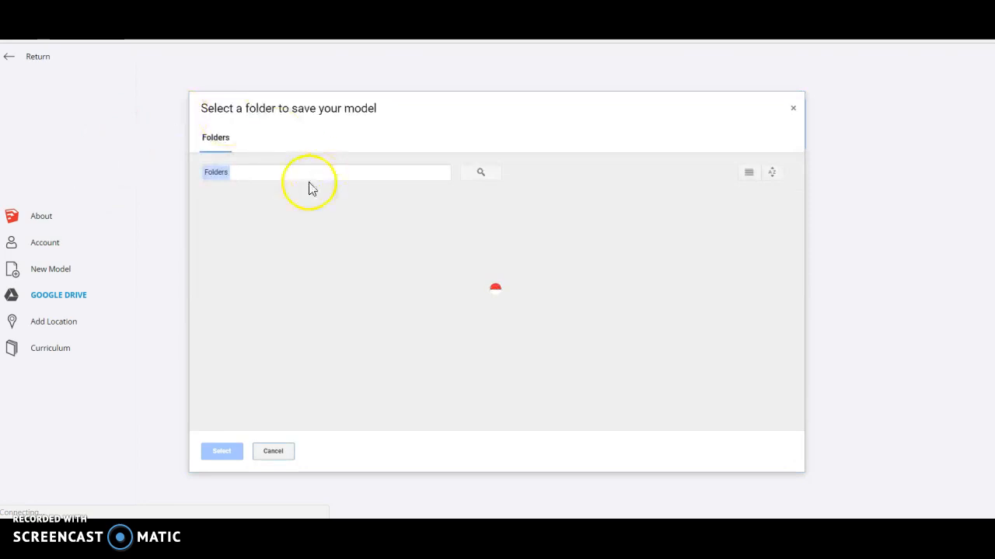
{"action": "left_click", "coordinate": [253, 239]}
{"action": "left_click", "coordinate": [232, 454]}
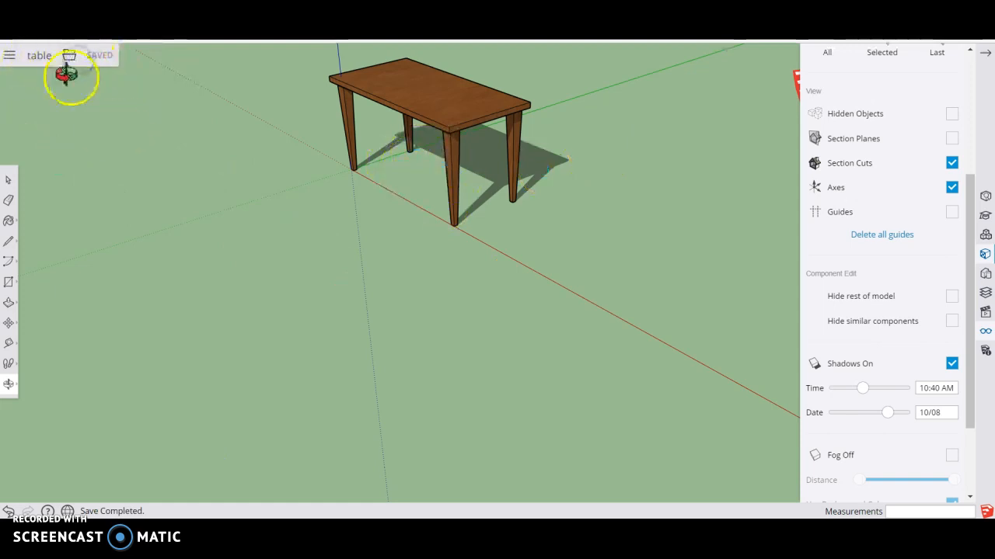
- Create a new model from a template and delete the default human figure
{"action": "left_click", "coordinate": [69, 55]}
{"action": "left_click", "coordinate": [72, 78]}
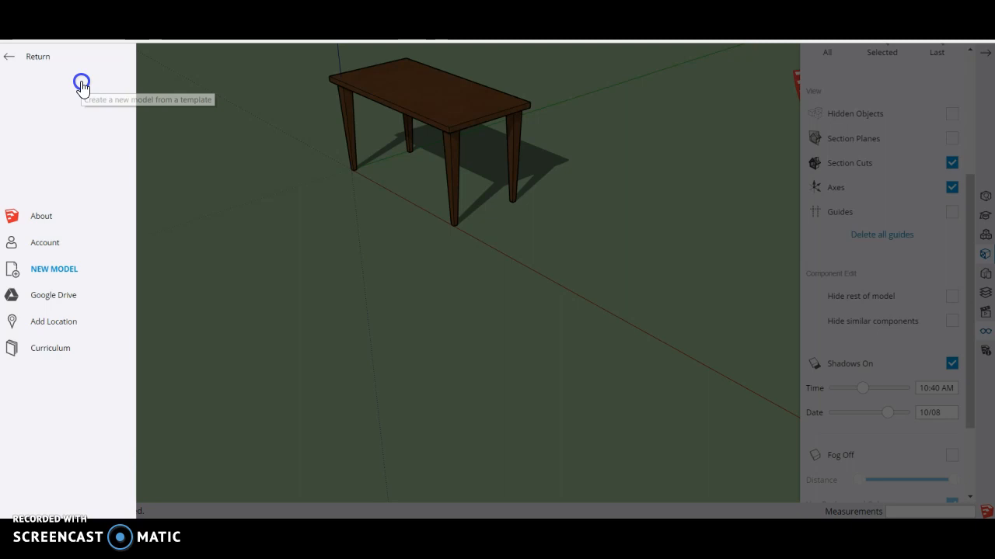
{"action": "left_click", "coordinate": [502, 173]}
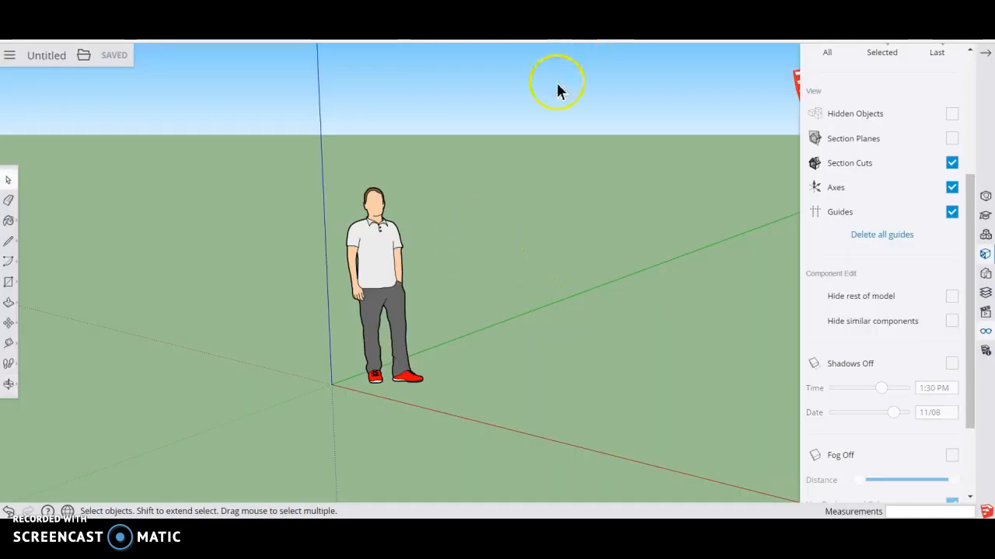
{"action": "left_click", "coordinate": [390, 301]}
{"action": "key", "text": "Delete"}
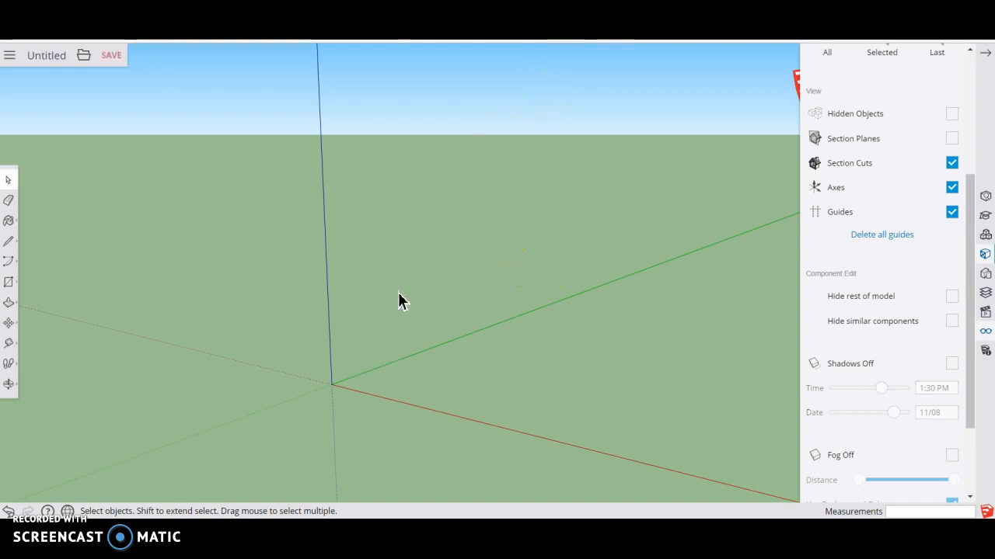
- Draw a 6' by 3' rectangle on the ground from the origin, with the long side along the red axis
{"action": "left_click", "coordinate": [8, 282]}
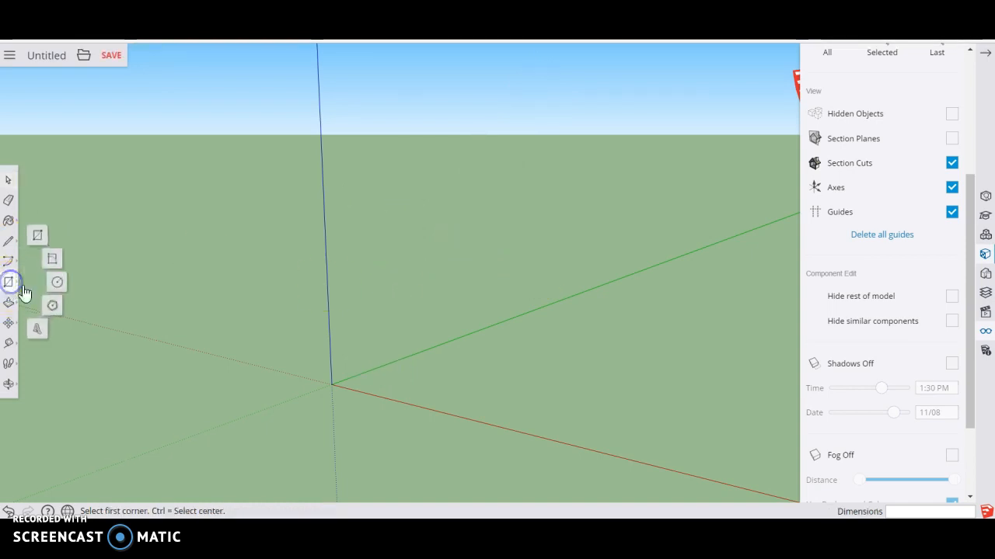
{"action": "left_click", "coordinate": [38, 241]}
{"action": "left_click", "coordinate": [332, 383]}
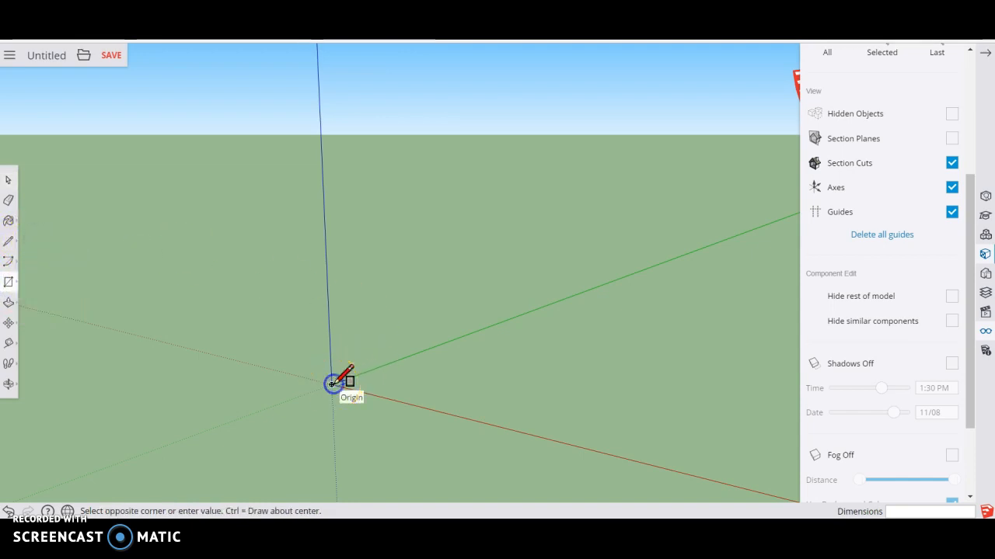
{"action": "left_click", "coordinate": [542, 375]}
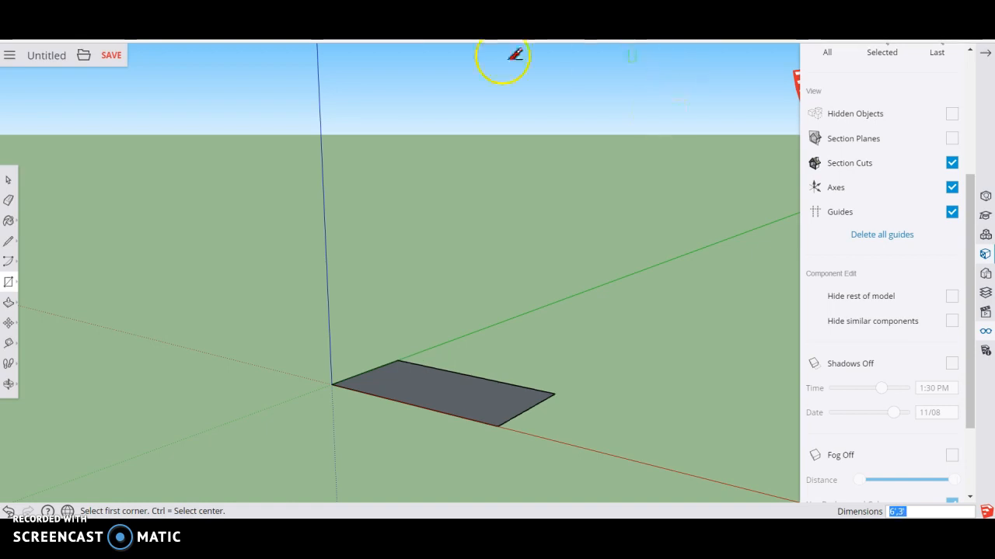
- Push/Pull the rectangle up 2" to form the tabletop
{"action": "left_click", "coordinate": [9, 302]}
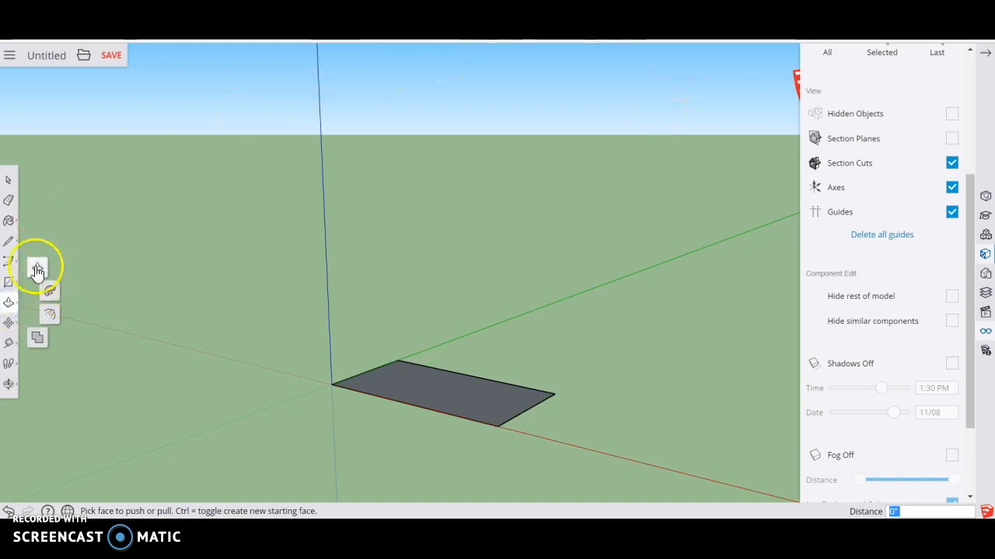
{"action": "left_click", "coordinate": [473, 407]}
{"action": "left_click", "coordinate": [475, 400]}
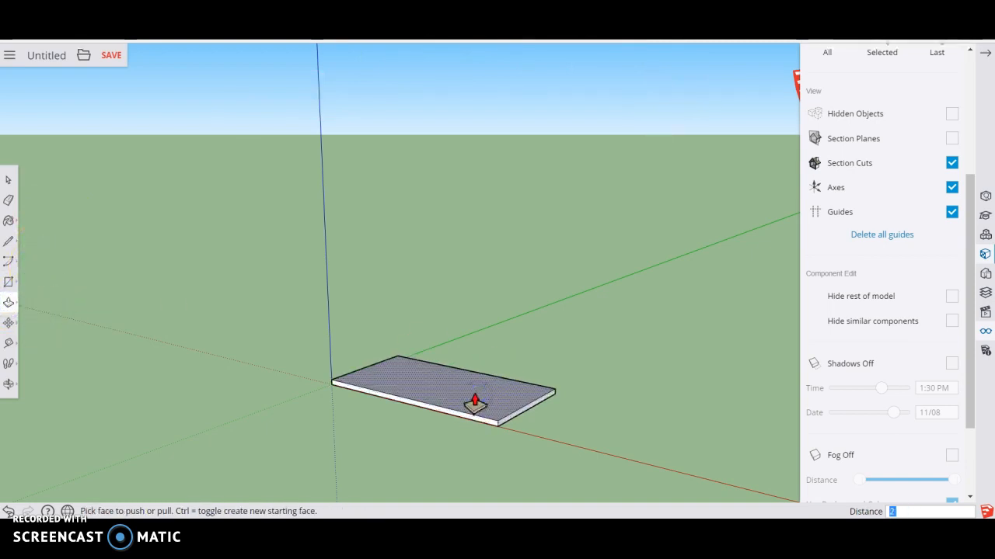
- Select the whole tabletop with all its faces and edges and make it a group
{"action": "left_click_drag", "start_coordinate": [474, 402], "coordinate": [56, 189]}
{"action": "left_click", "coordinate": [8, 179]}
{"action": "left_click_drag", "start_coordinate": [259, 248], "coordinate": [674, 495]}
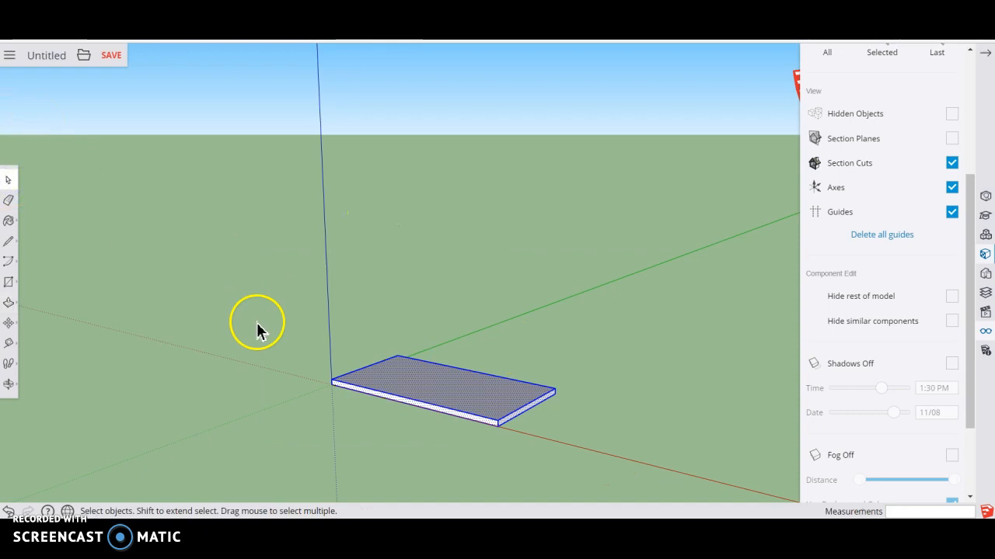
{"action": "right_click", "coordinate": [474, 395]}
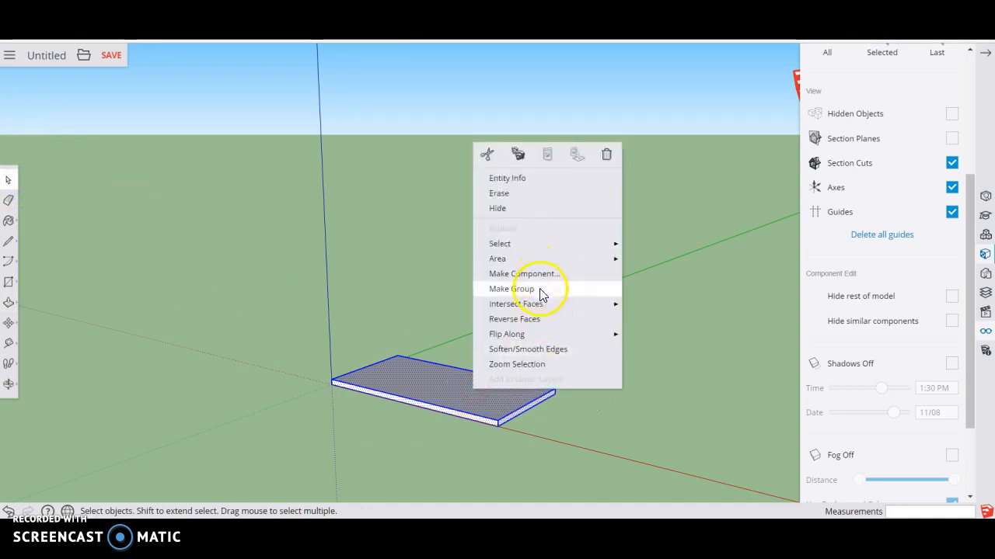
{"action": "right_click", "coordinate": [427, 388]}
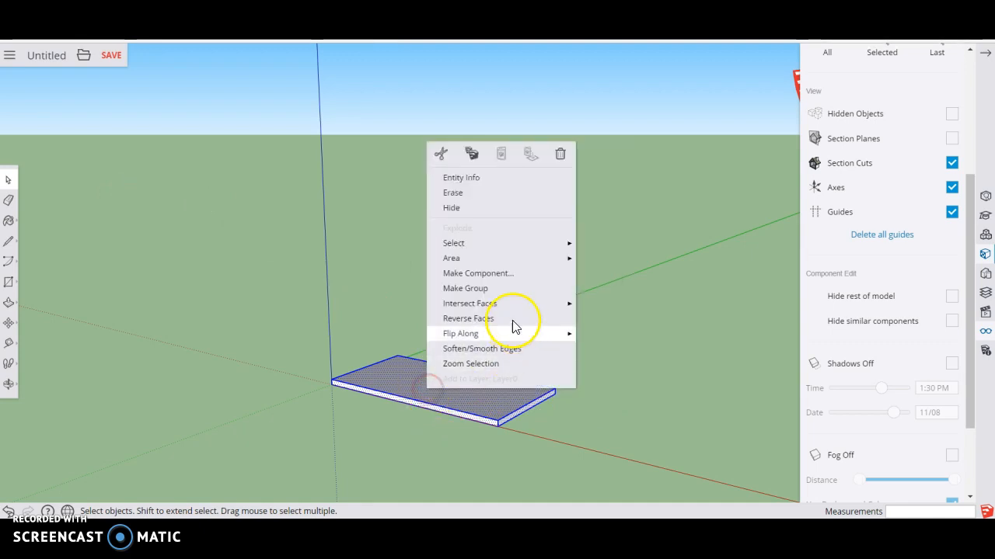
{"action": "left_click", "coordinate": [462, 292]}
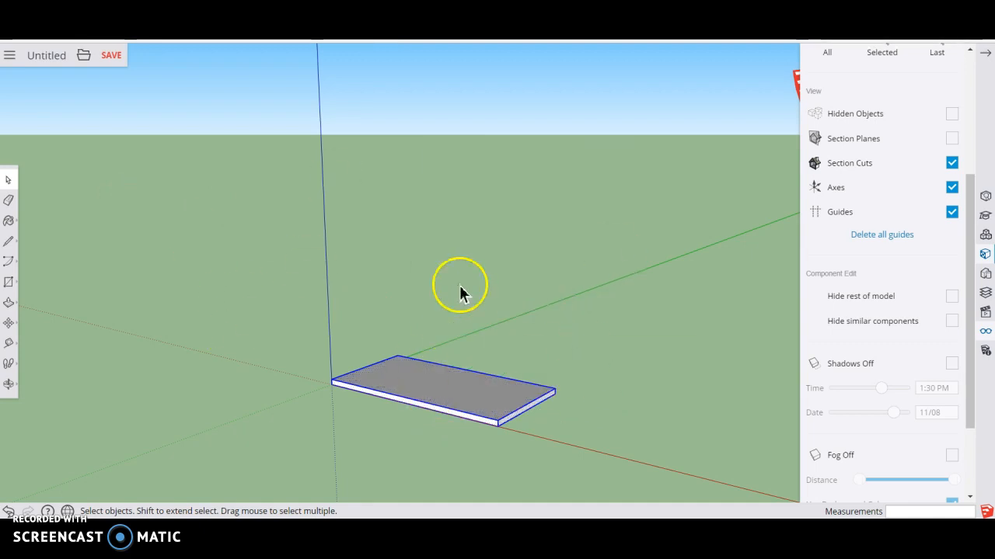
- Set up a 3D text of the maker's name with a height of 0.3' for the tabletop's underside
{"action": "left_click", "coordinate": [8, 384]}
{"action": "left_click_drag", "start_coordinate": [411, 444], "coordinate": [524, 191]}
{"action": "left_click_drag", "start_coordinate": [402, 293], "coordinate": [389, 291]}
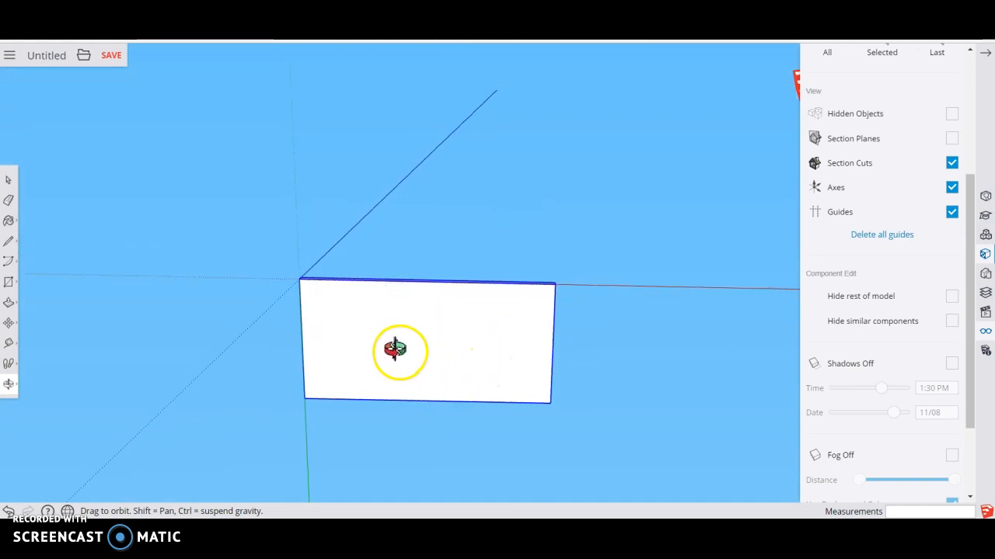
{"action": "left_click_drag", "start_coordinate": [403, 324], "coordinate": [400, 338]}
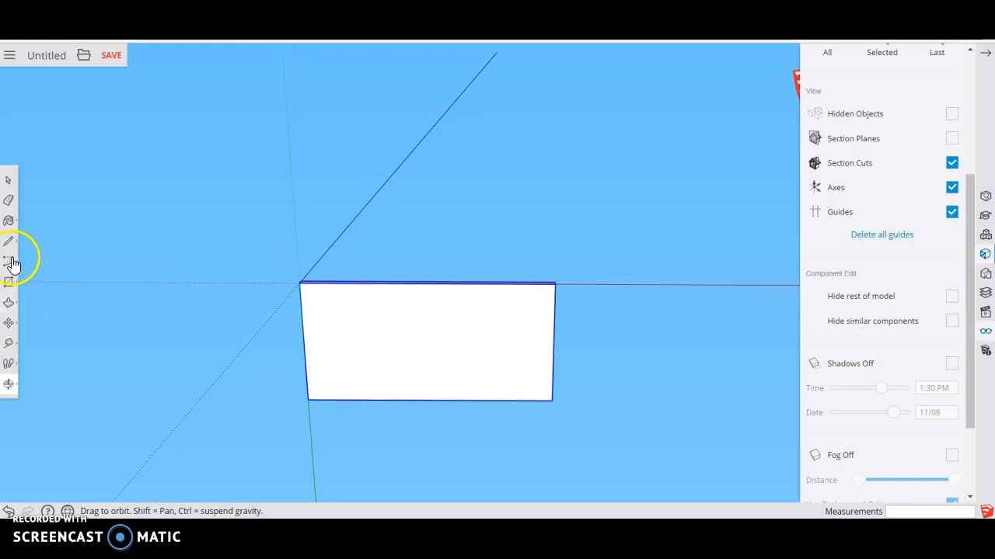
{"action": "left_click_drag", "start_coordinate": [402, 324], "coordinate": [373, 316]}
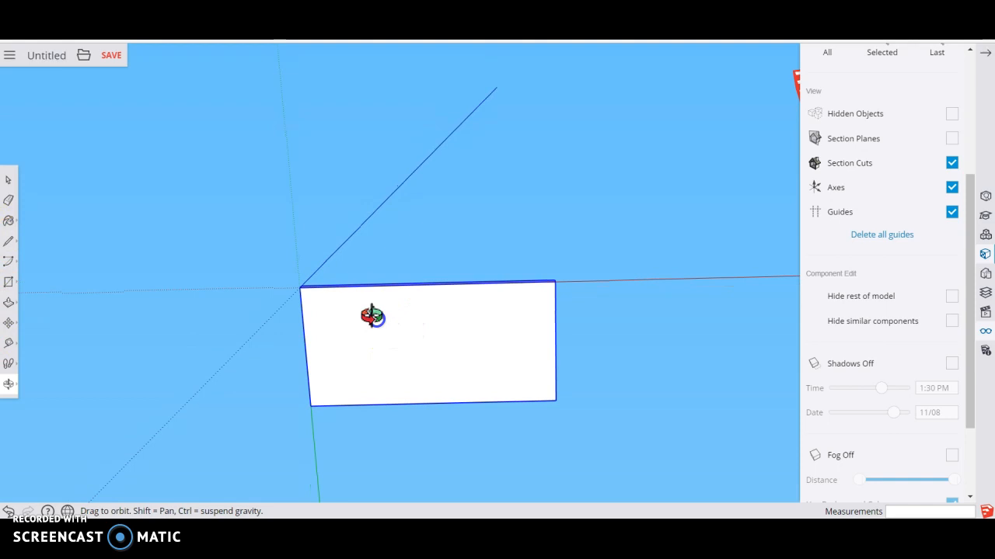
{"action": "left_click", "coordinate": [14, 284]}
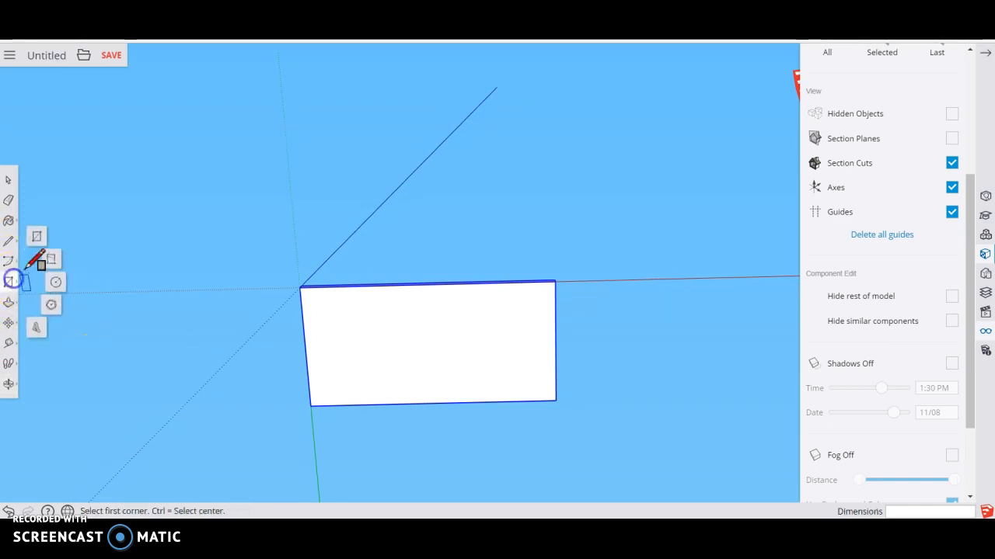
{"action": "left_click", "coordinate": [39, 328]}
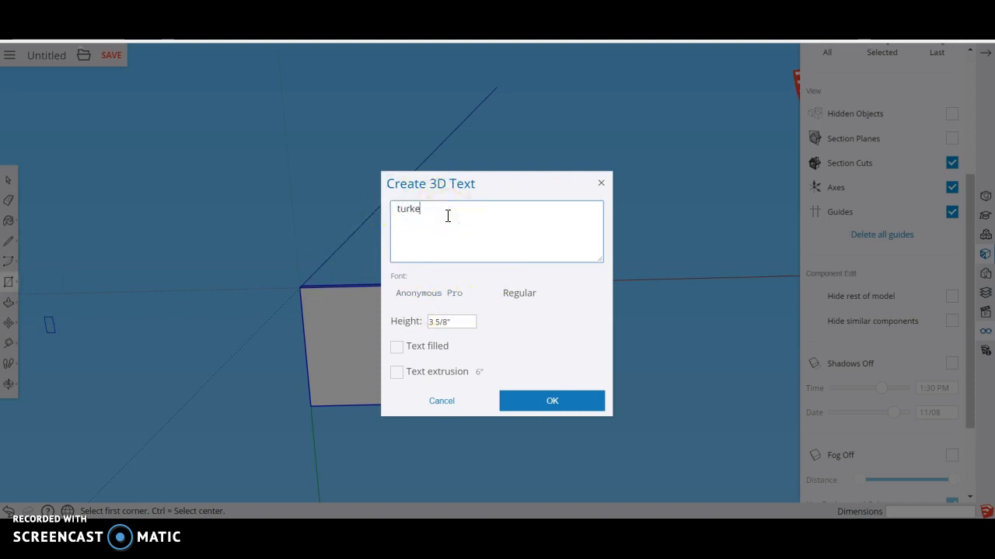
{"action": "double_click", "coordinate": [453, 321]}
{"action": "type", "text": "0.3"}
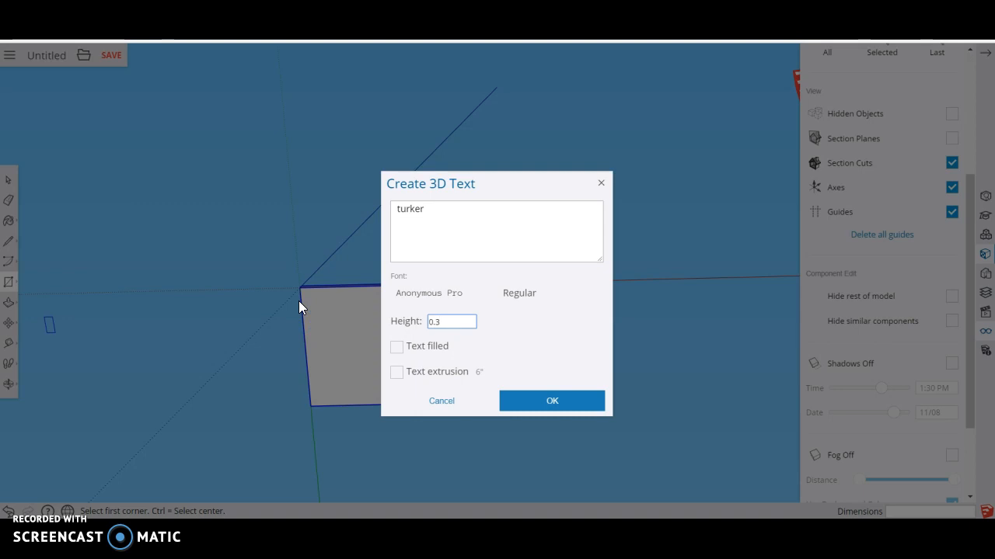
{"action": "type", "text": "'"}
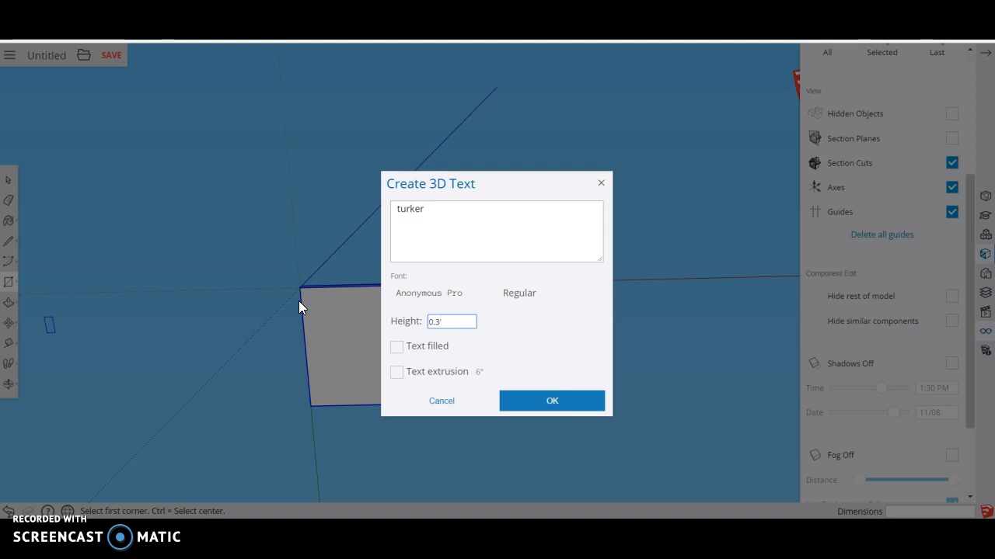
- Create the 3D text without fill or extrusion and place it near the middle of the tabletop's underside
{"action": "left_click", "coordinate": [401, 351]}
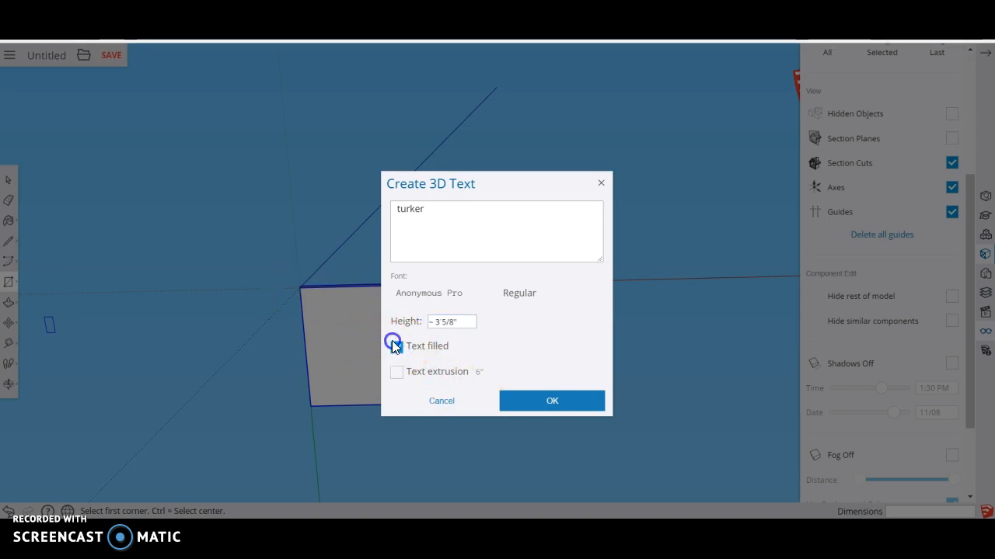
{"action": "left_click", "coordinate": [396, 375]}
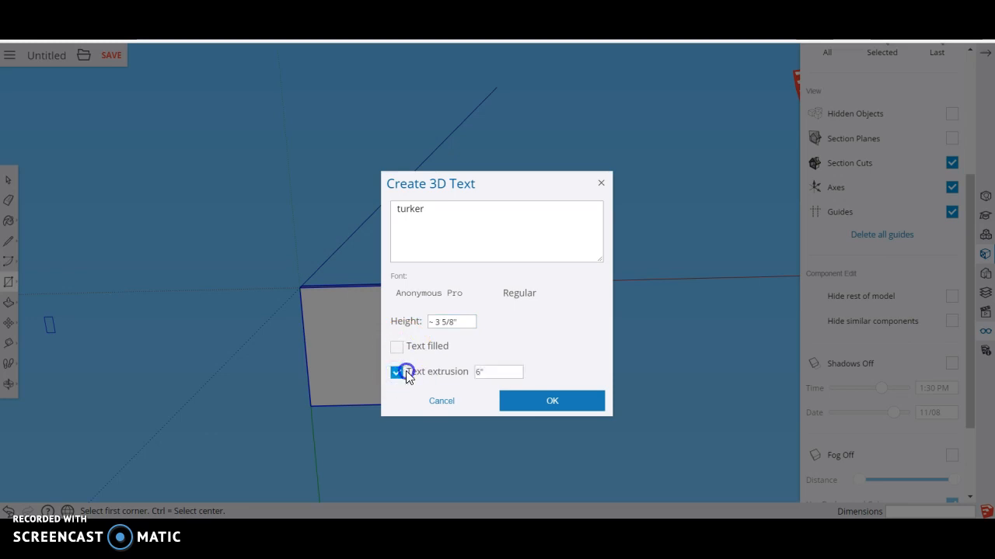
{"action": "left_click", "coordinate": [398, 373]}
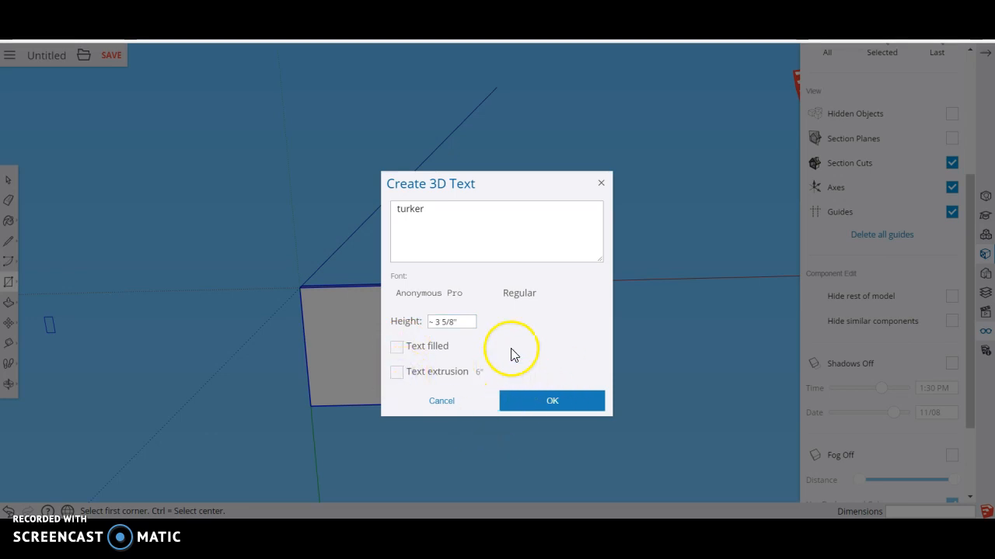
{"action": "left_click", "coordinate": [562, 402]}
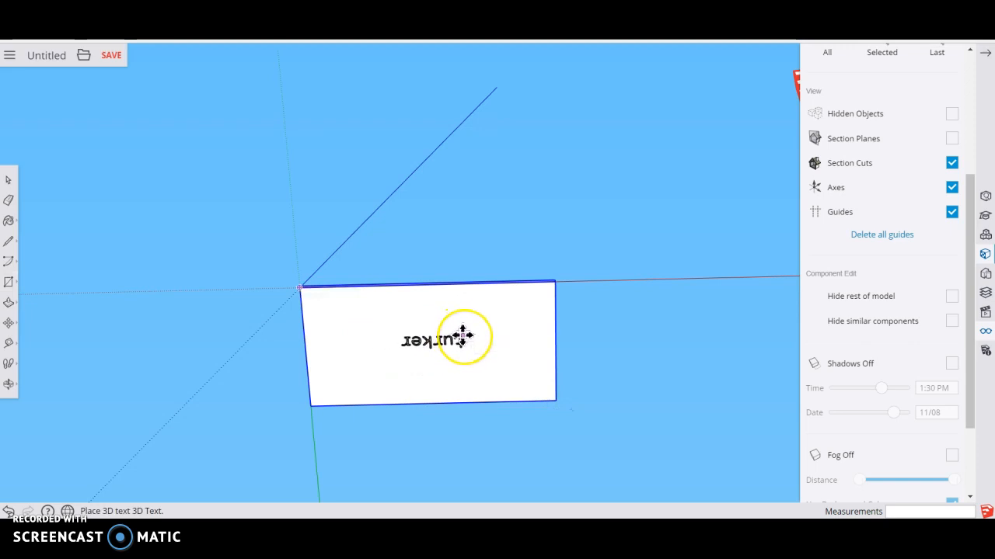
{"action": "left_click", "coordinate": [462, 335]}
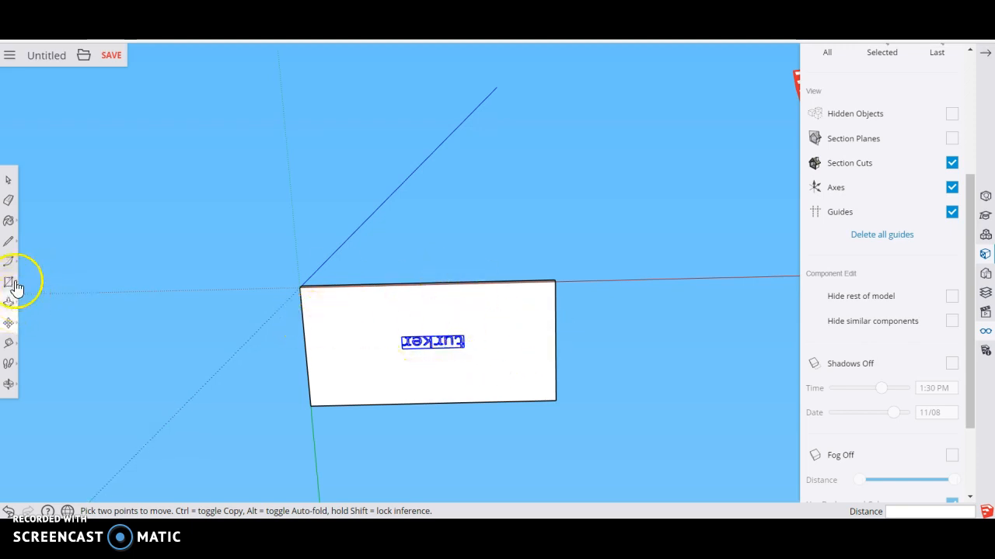
- Add Tape Measure guides 2" inside each of the four edges on the tabletop's underside
{"action": "left_click", "coordinate": [8, 343]}
{"action": "left_click", "coordinate": [36, 300]}
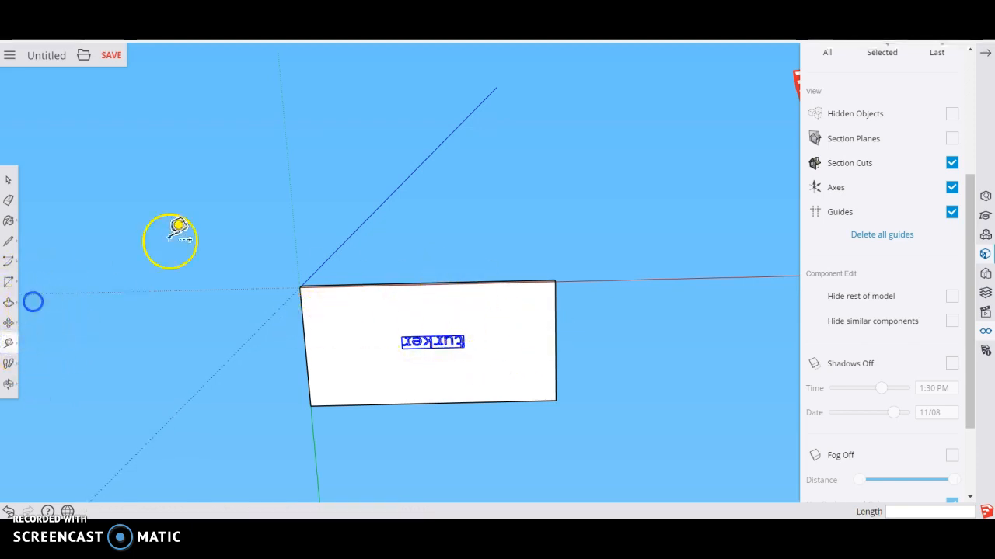
{"action": "left_click", "coordinate": [418, 286]}
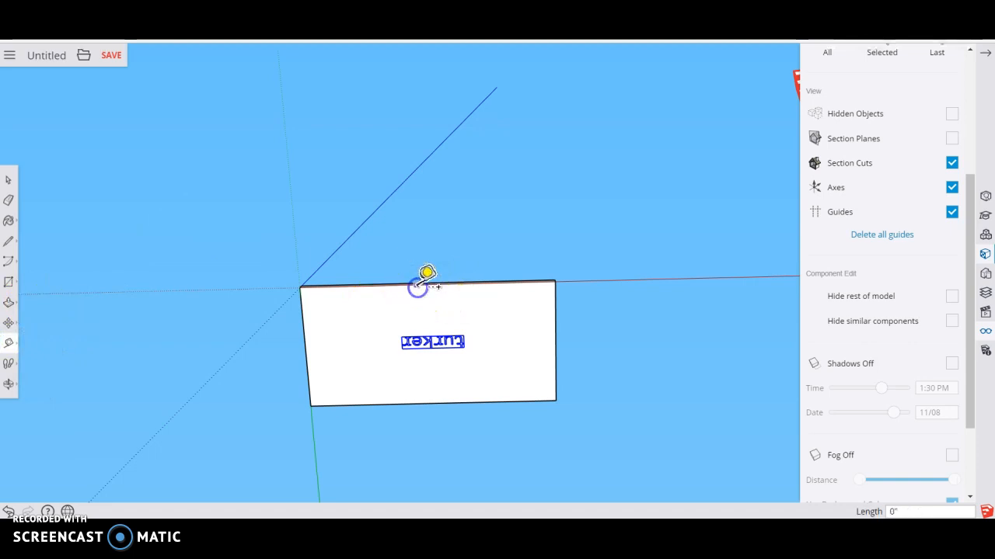
{"action": "left_click", "coordinate": [426, 284]}
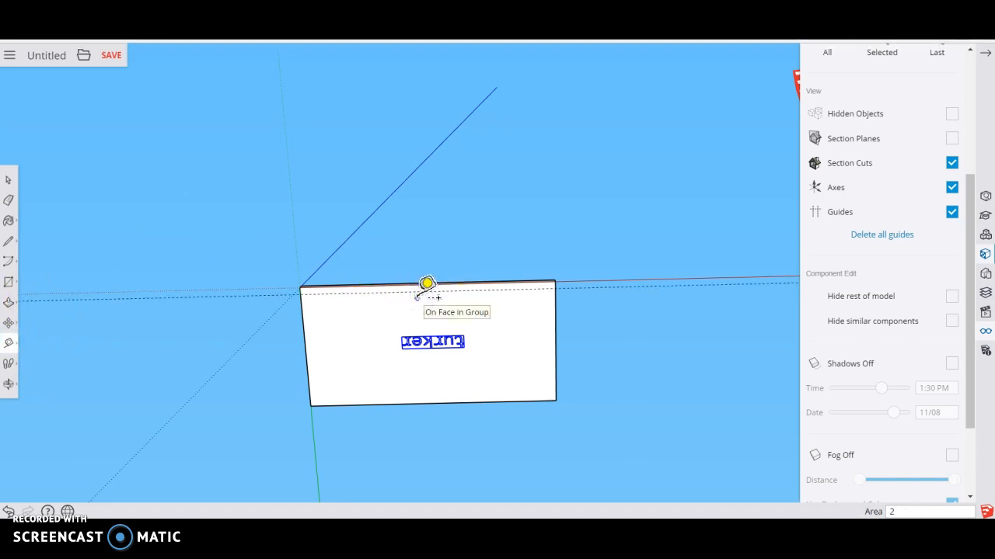
{"action": "left_click", "coordinate": [304, 348]}
{"action": "left_click", "coordinate": [329, 347]}
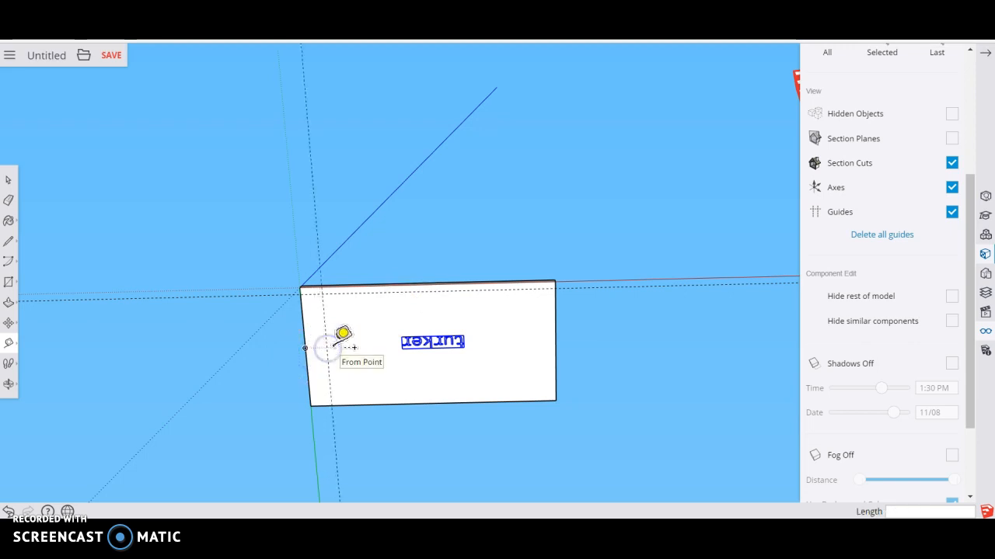
{"action": "left_click", "coordinate": [442, 402]}
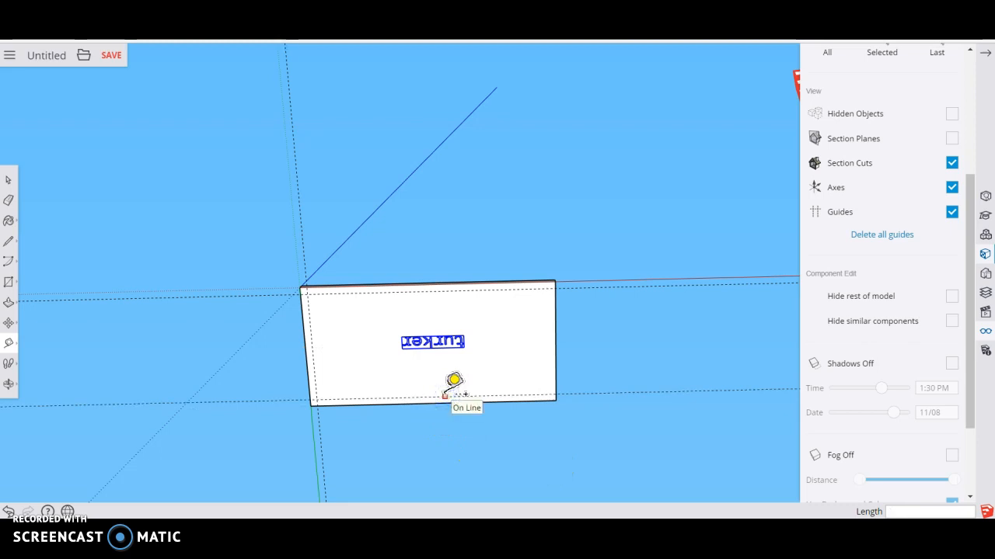
{"action": "left_click", "coordinate": [555, 335]}
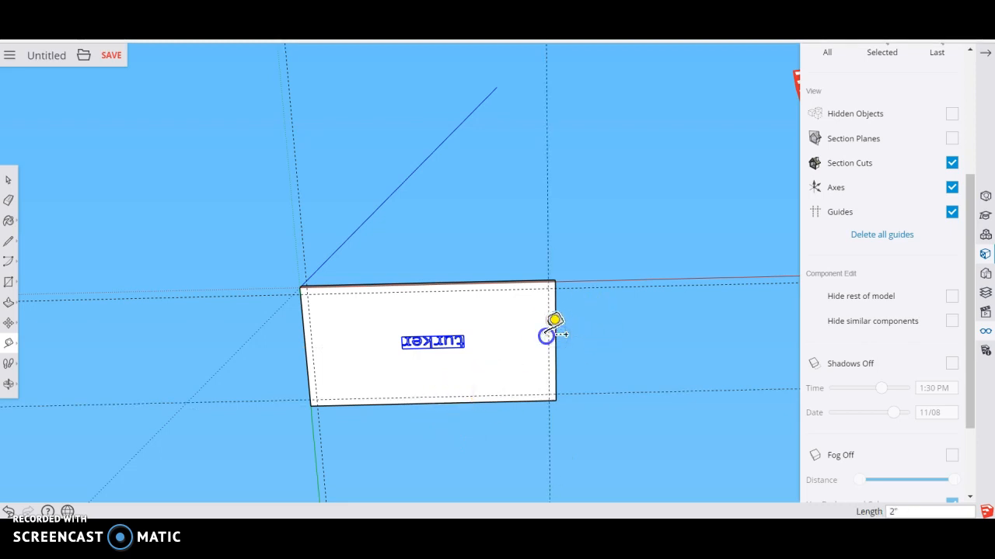
{"action": "left_click", "coordinate": [555, 336]}
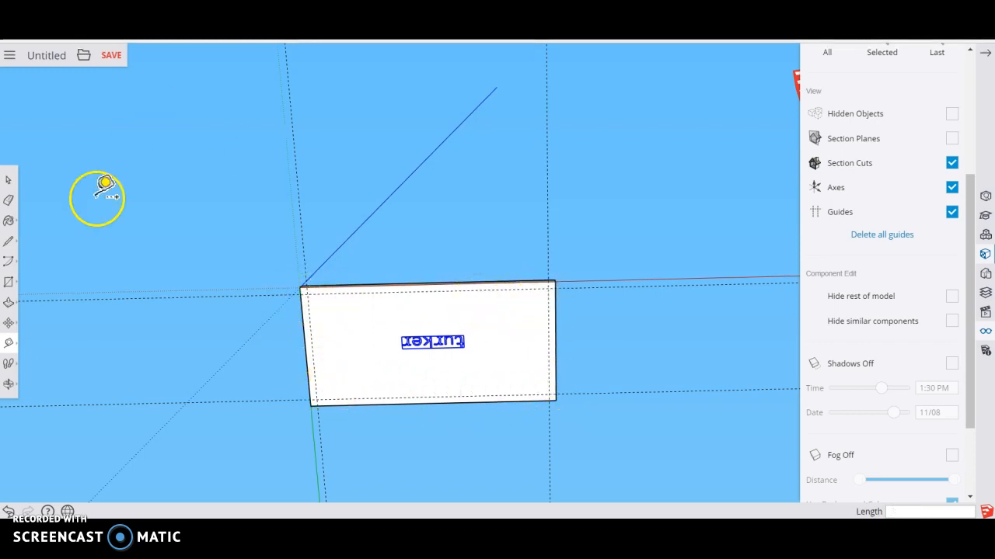
- Draw a 4" by 4" square on the tabletop's underside, starting at the guide intersection nearest the origin
{"action": "left_click", "coordinate": [9, 282]}
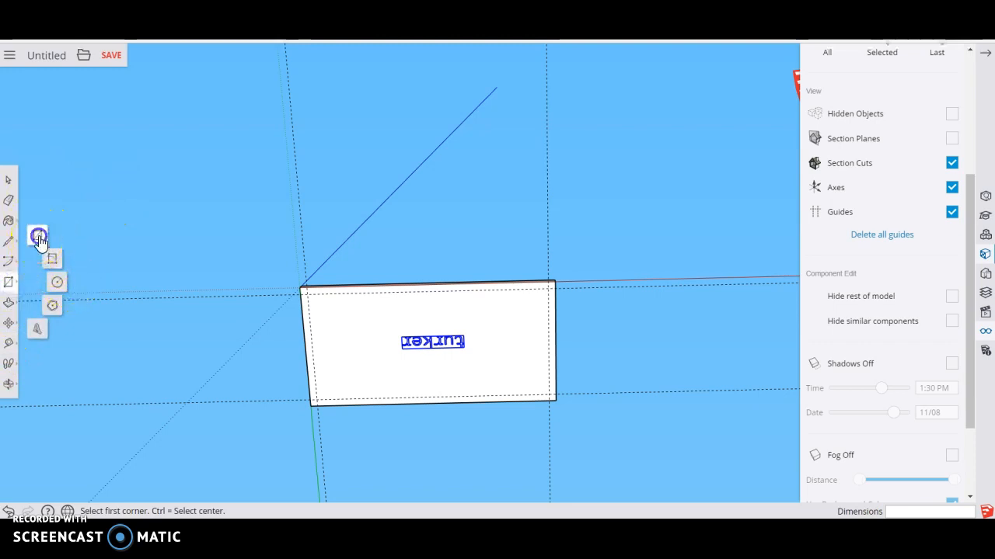
{"action": "left_click", "coordinate": [38, 235]}
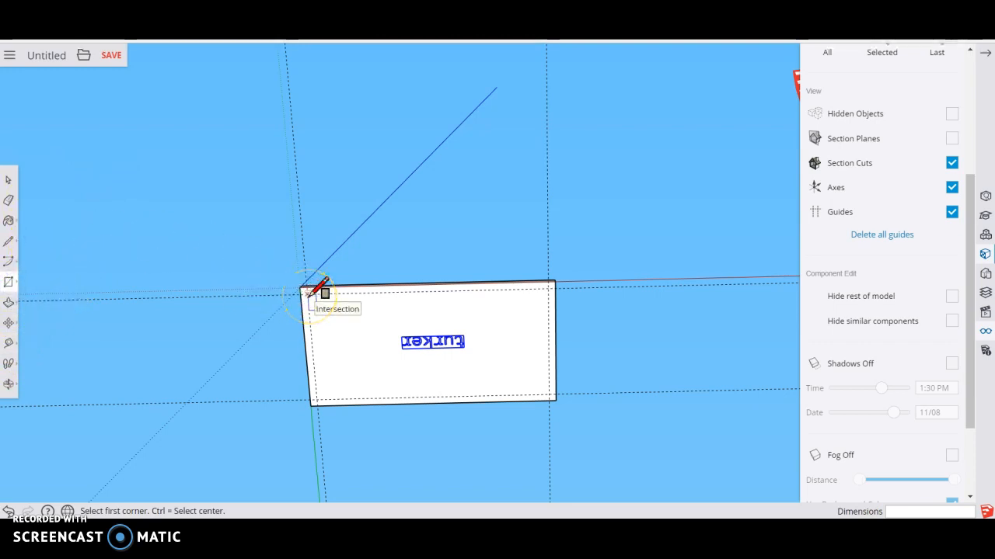
{"action": "left_click", "coordinate": [308, 291]}
{"action": "left_click", "coordinate": [332, 310]}
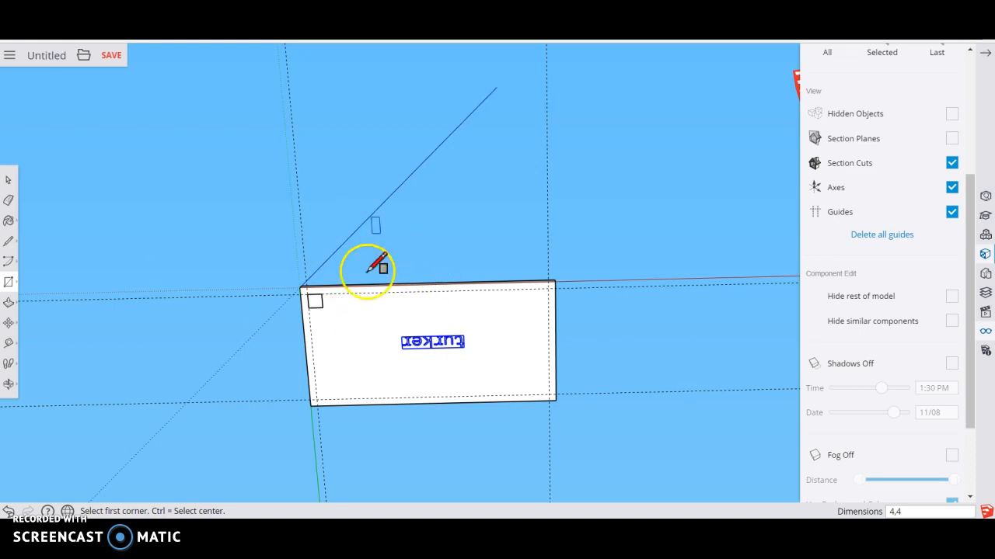
{"action": "scroll", "coordinate": [381, 319], "scroll_direction": "up", "scroll_amount": 3}
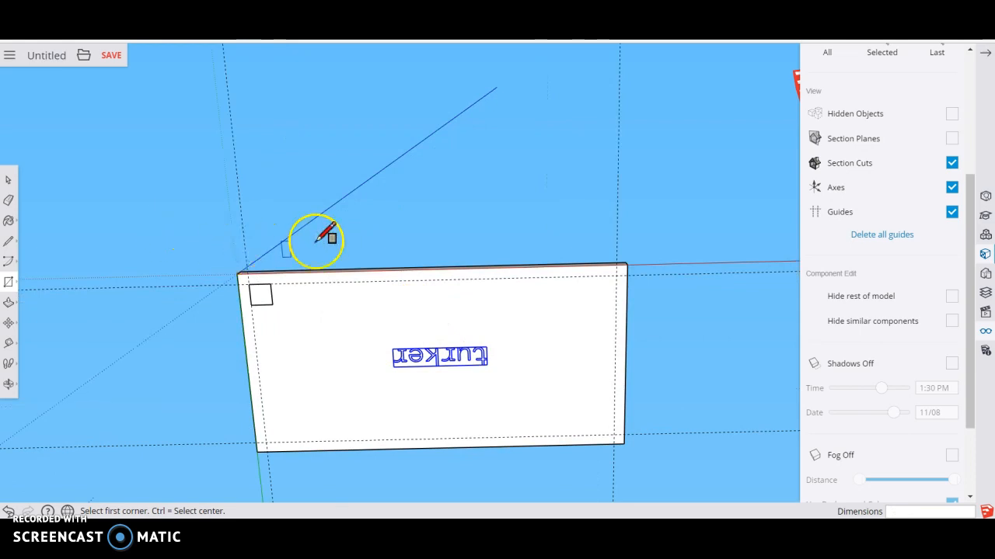
- Make the small square a component with the definition name "leg"
{"action": "left_click", "coordinate": [8, 179]}
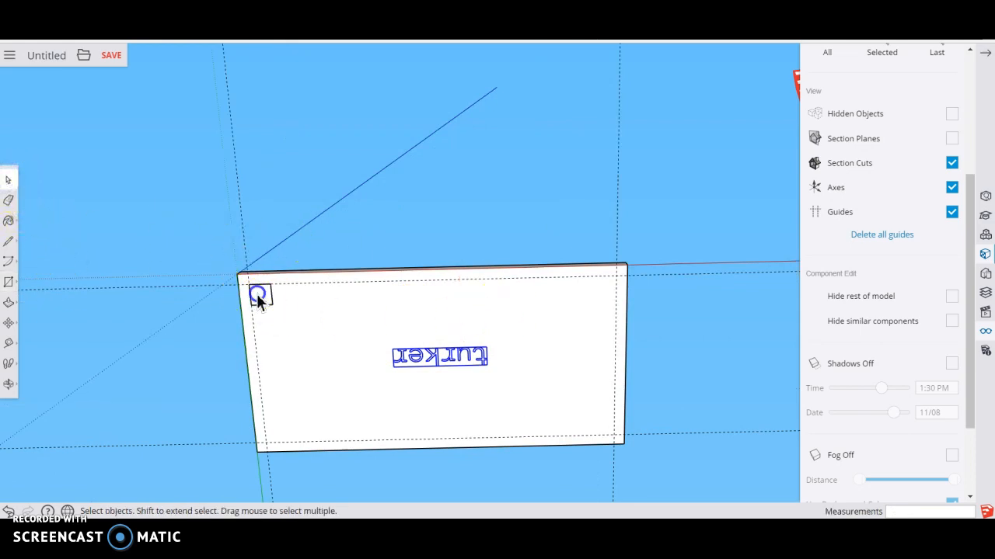
{"action": "left_click", "coordinate": [258, 297]}
{"action": "right_click", "coordinate": [258, 303]}
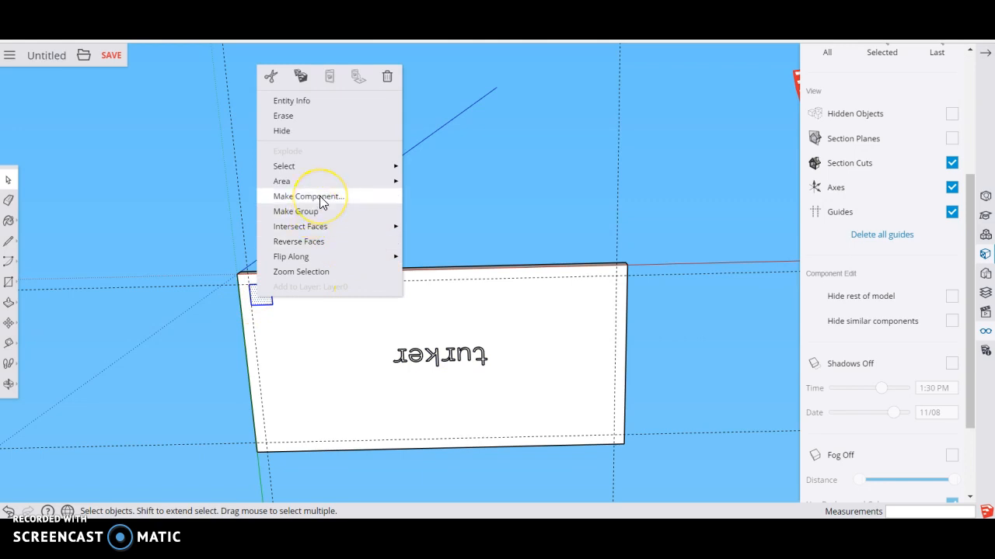
{"action": "right_click", "coordinate": [261, 300]}
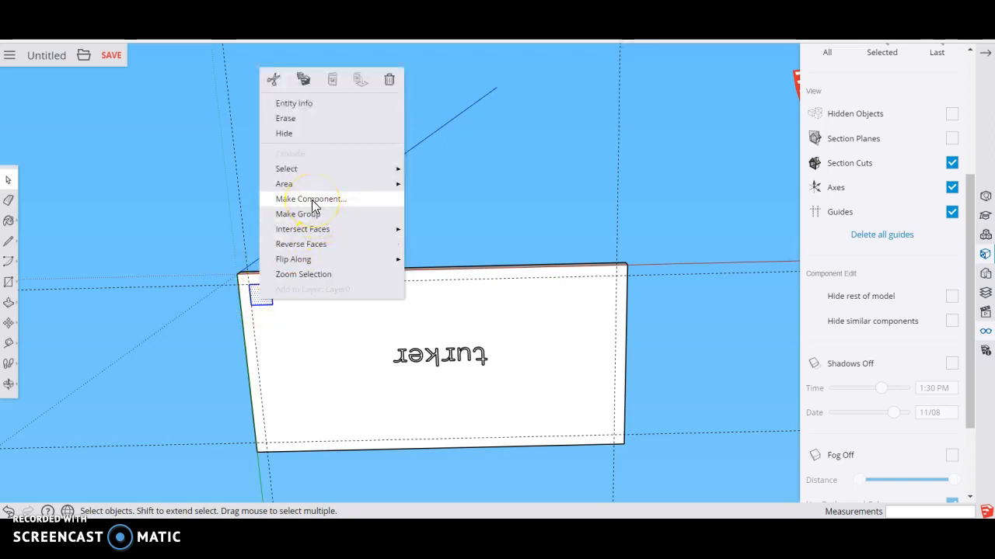
{"action": "left_click", "coordinate": [311, 200]}
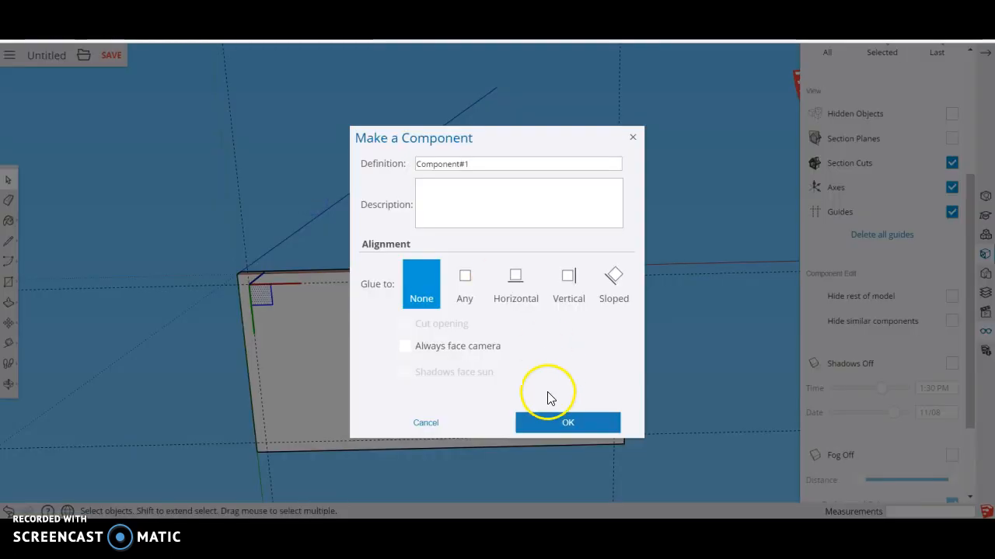
{"action": "left_click_drag", "start_coordinate": [492, 164], "coordinate": [103, 149]}
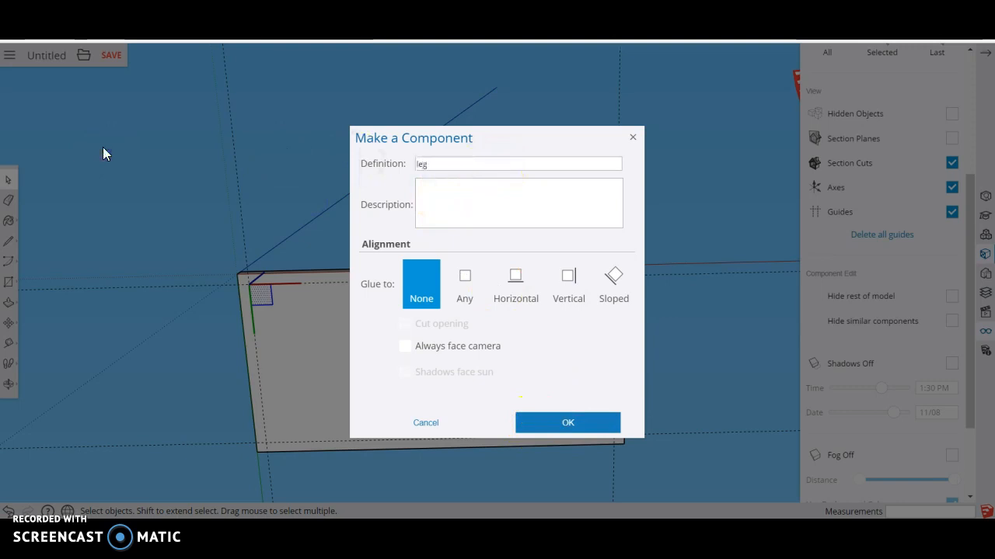
{"action": "left_click", "coordinate": [572, 422]}
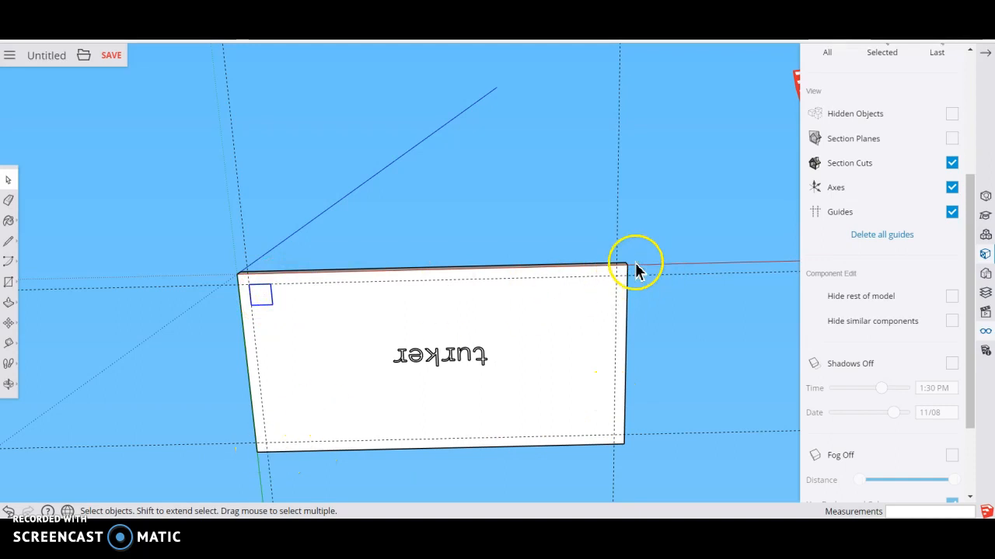
- Copy the leg square to the other three guide intersections, fitting each copy's outer corner to its intersection
{"action": "left_click", "coordinate": [7, 327]}
{"action": "left_click", "coordinate": [34, 302]}
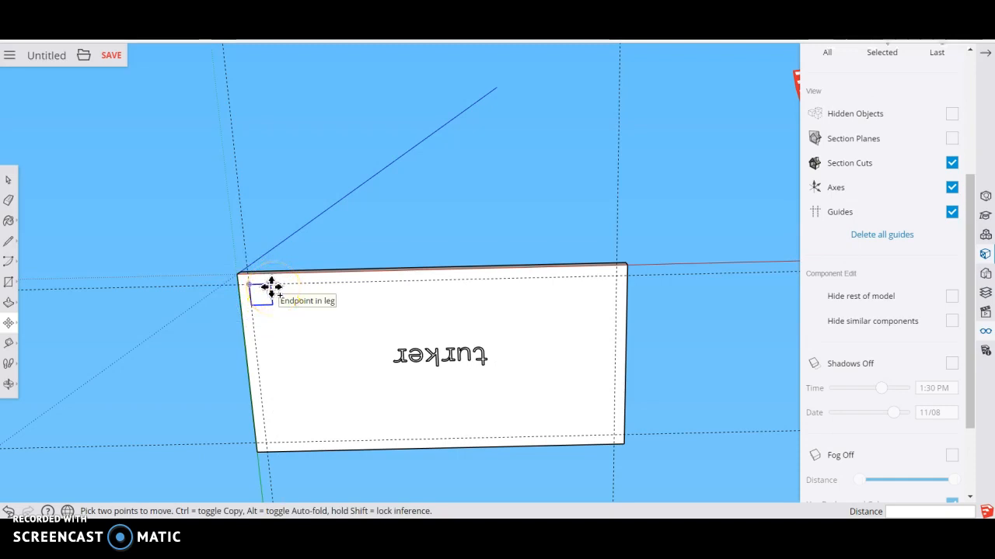
{"action": "left_click", "coordinate": [271, 287]}
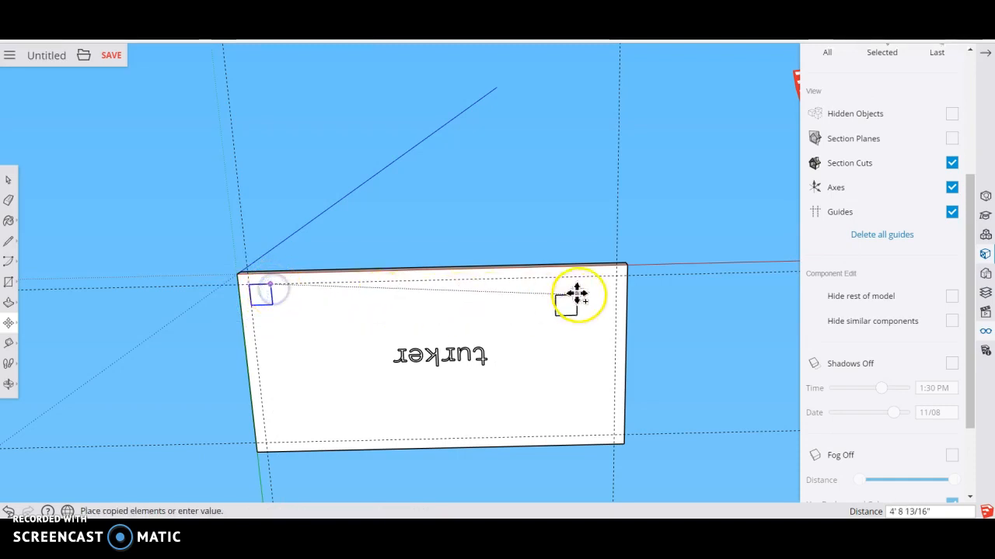
{"action": "left_click", "coordinate": [614, 276]}
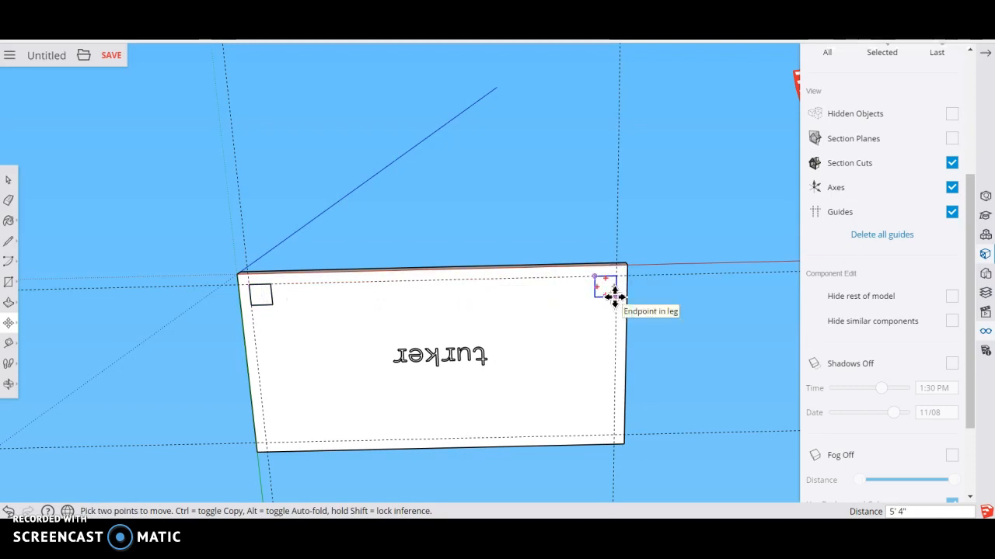
{"action": "left_click_drag", "start_coordinate": [615, 296], "coordinate": [614, 437]}
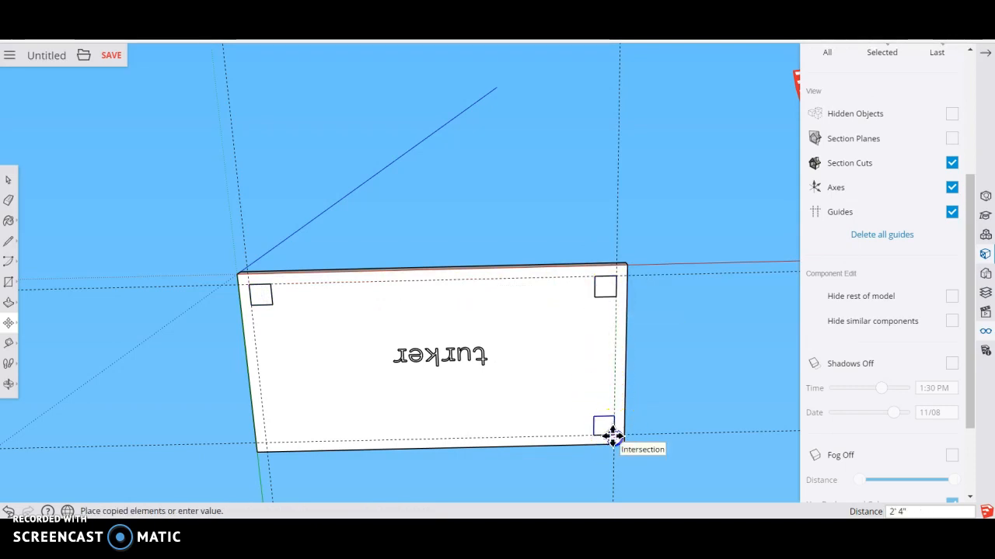
{"action": "left_click", "coordinate": [613, 437]}
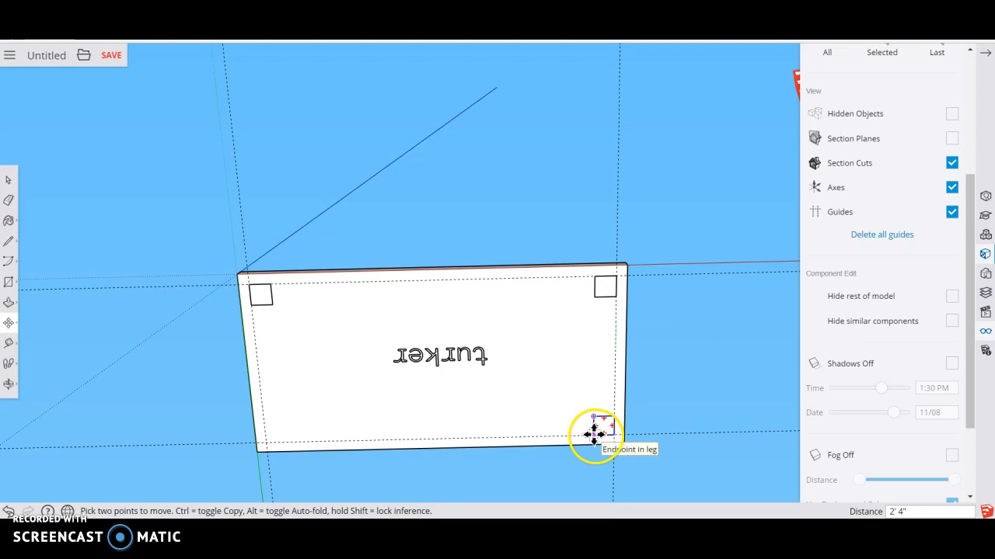
{"action": "left_click", "coordinate": [594, 435]}
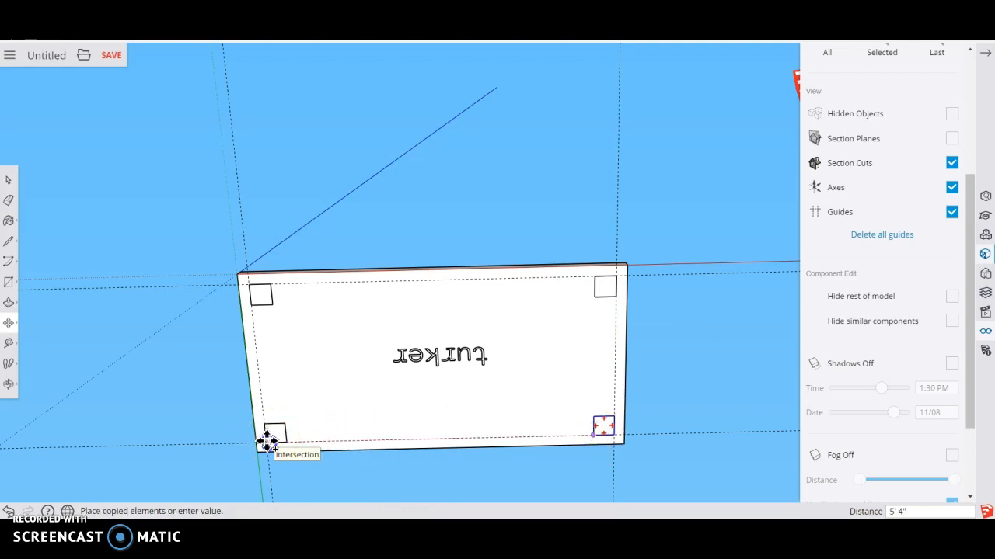
{"action": "left_click", "coordinate": [267, 442]}
- Open the leg component at the origin corner for editing and Push/Pull its square face out 36"
{"action": "left_click", "coordinate": [7, 180]}
{"action": "right_click", "coordinate": [261, 298]}
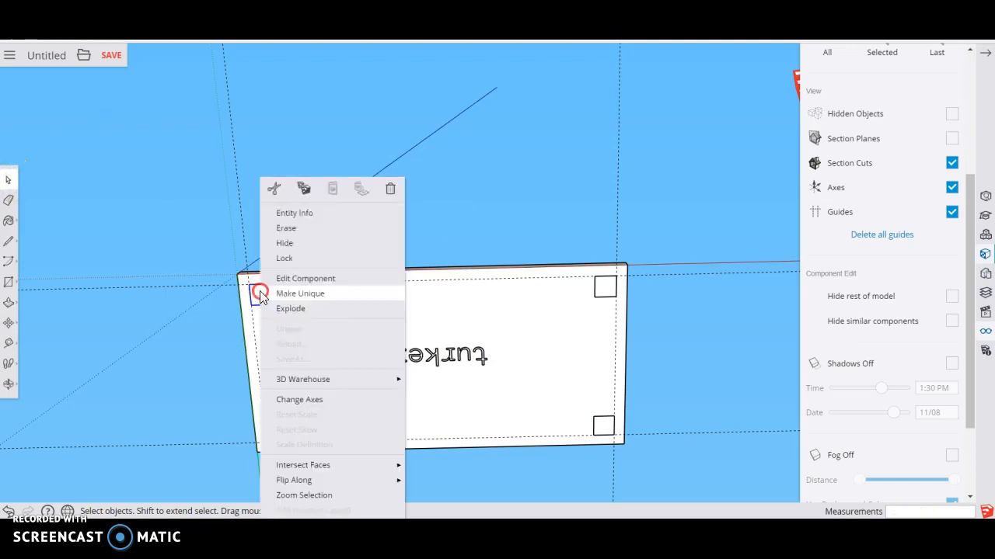
{"action": "left_click", "coordinate": [579, 171]}
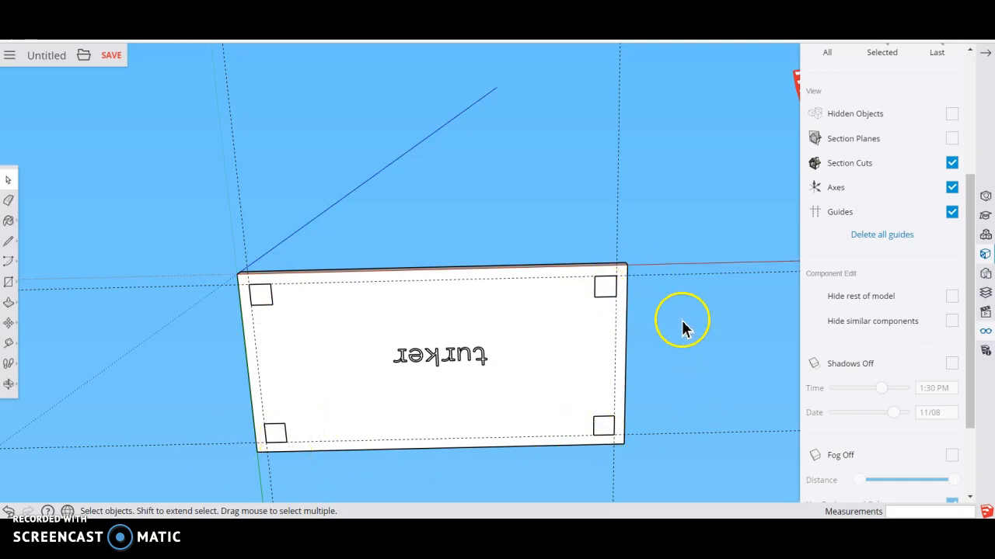
{"action": "right_click", "coordinate": [259, 294]}
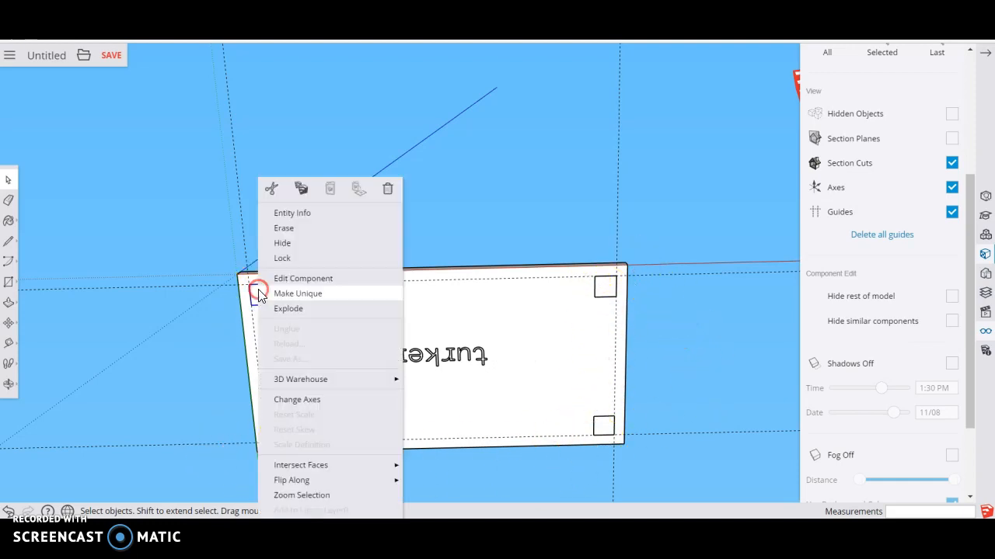
{"action": "left_click", "coordinate": [298, 281]}
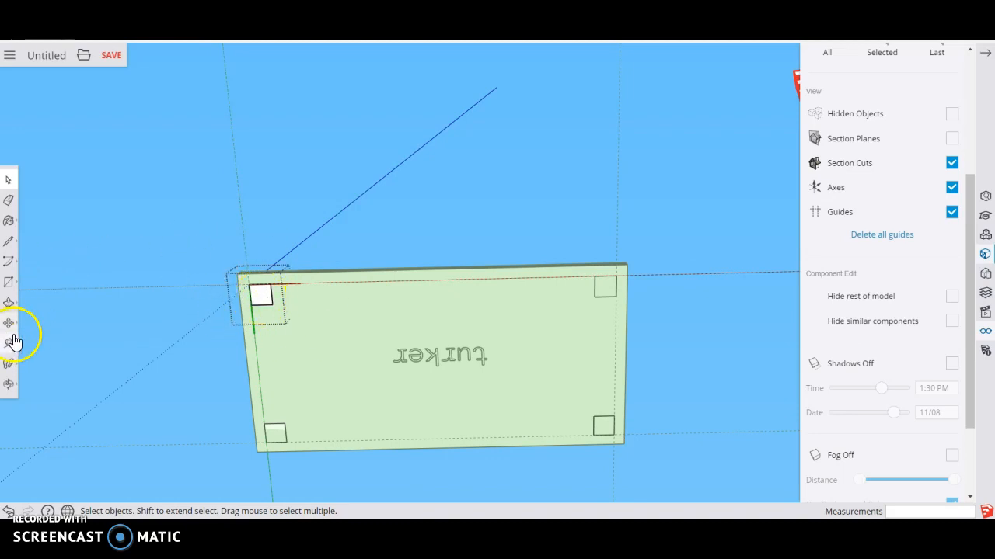
{"action": "left_click", "coordinate": [8, 302]}
{"action": "left_click", "coordinate": [45, 288]}
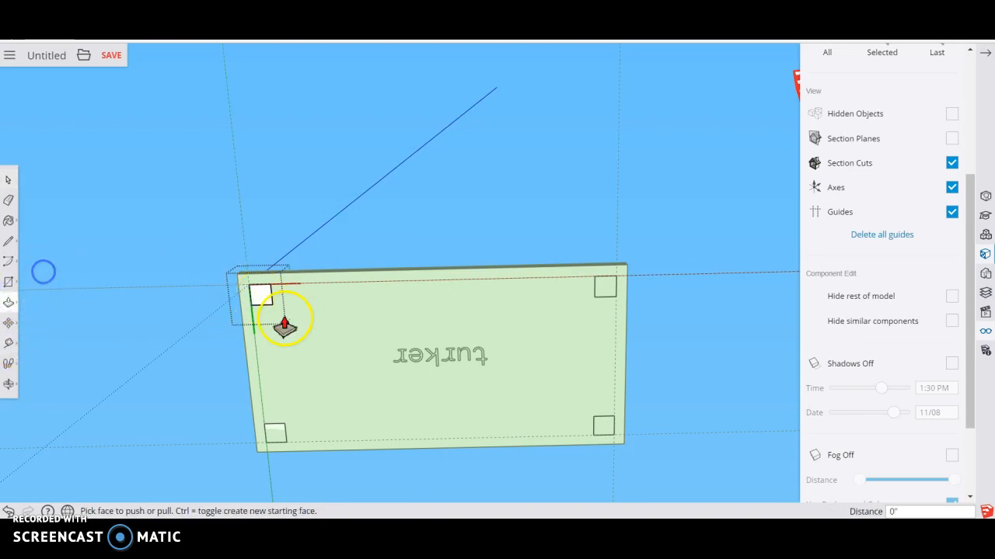
{"action": "left_click_drag", "start_coordinate": [265, 303], "coordinate": [245, 323]}
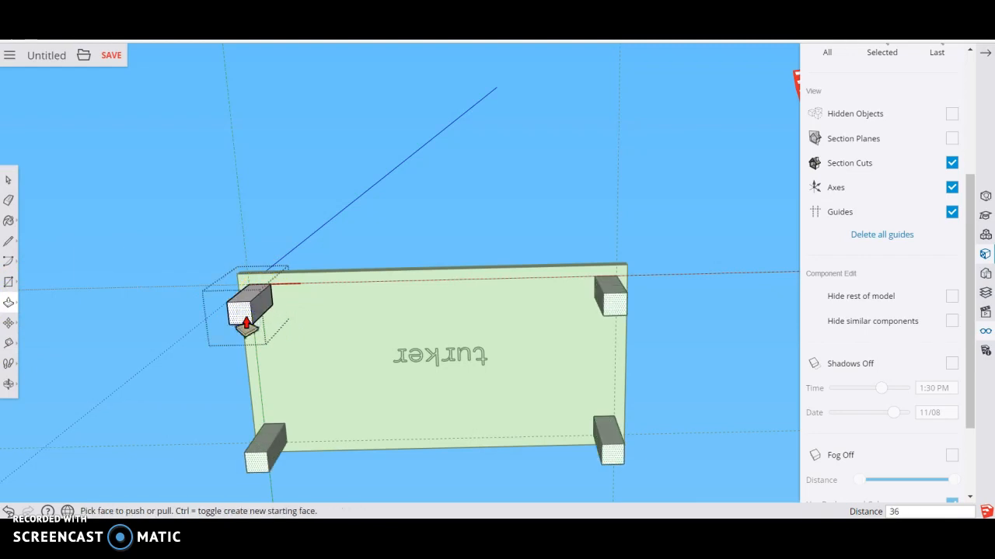
{"action": "key", "text": "Return"}
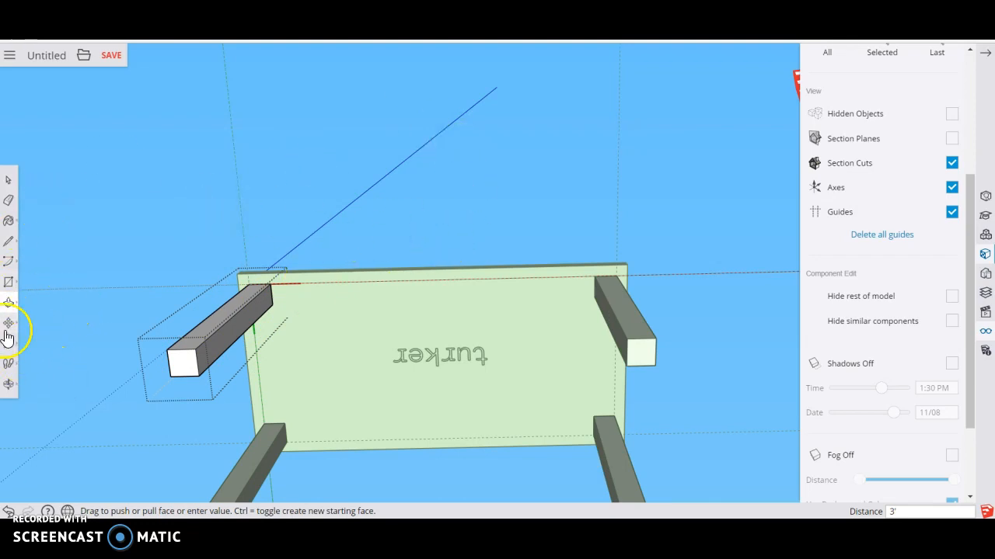
- Taper the legs by scaling the end face of the leg component uniformly about its center to 0.41, and leave component editing
{"action": "left_click", "coordinate": [9, 180]}
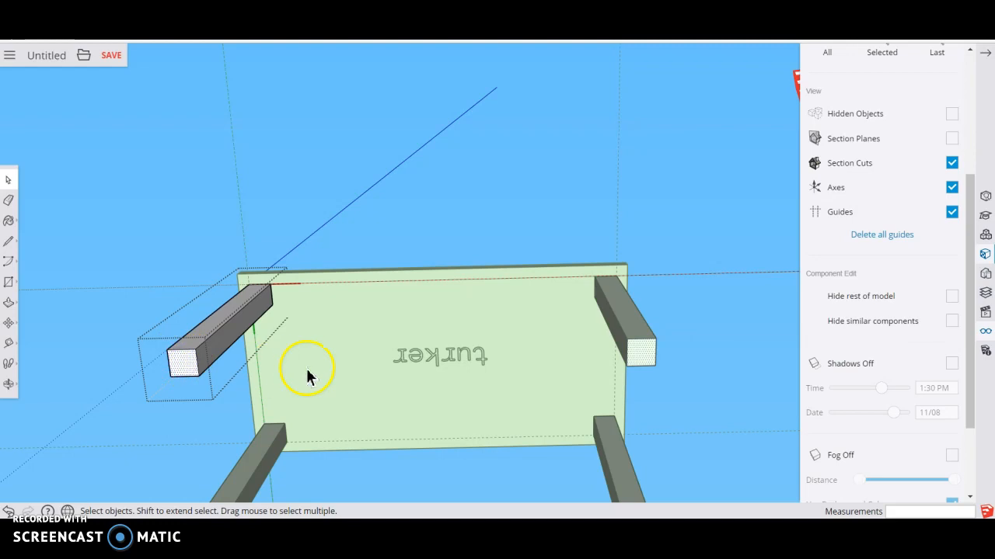
{"action": "right_click", "coordinate": [184, 354]}
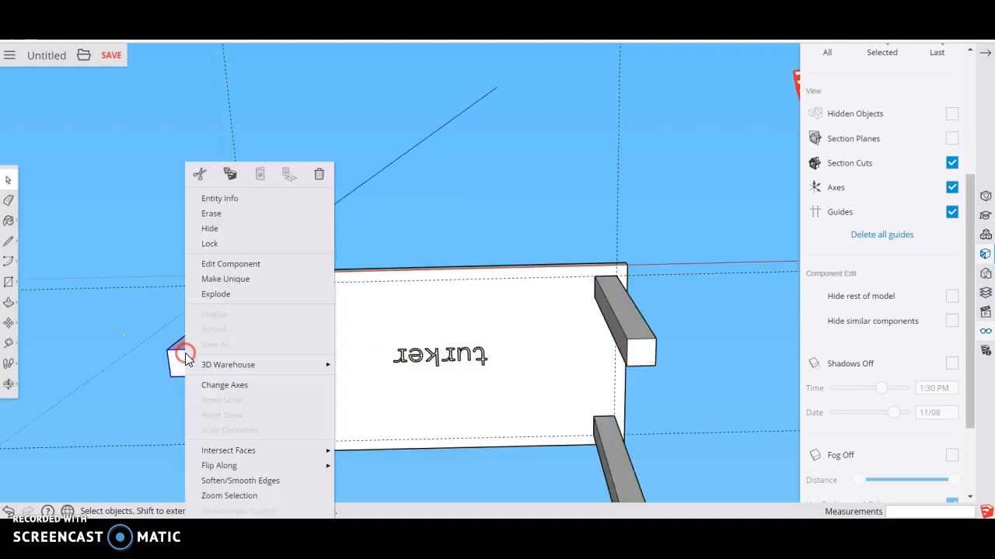
{"action": "left_click", "coordinate": [225, 268]}
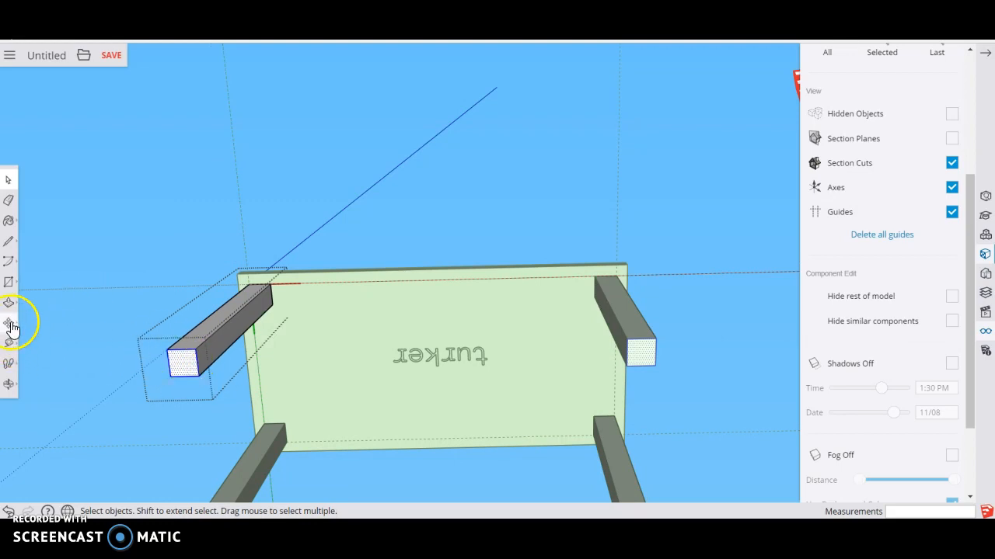
{"action": "left_click", "coordinate": [9, 344]}
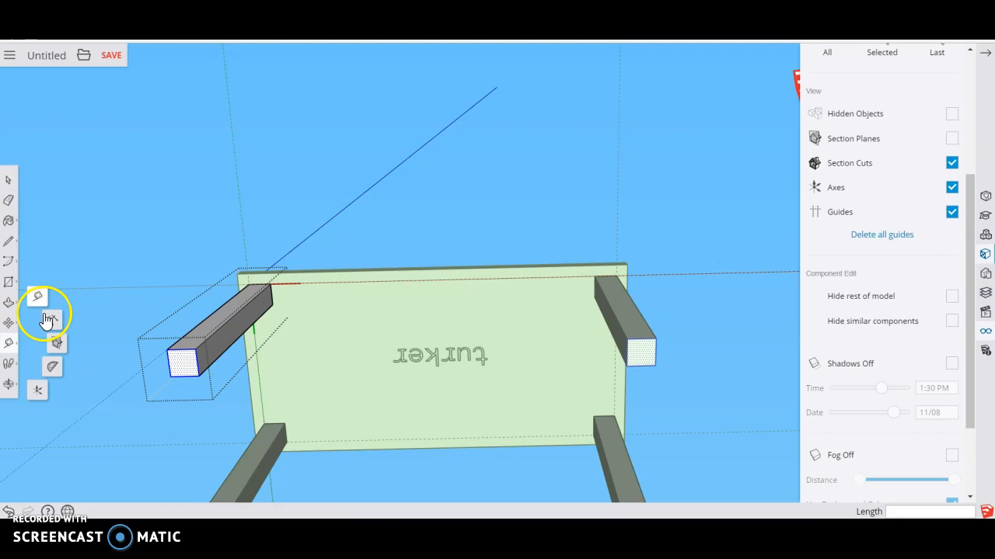
{"action": "left_click", "coordinate": [10, 324]}
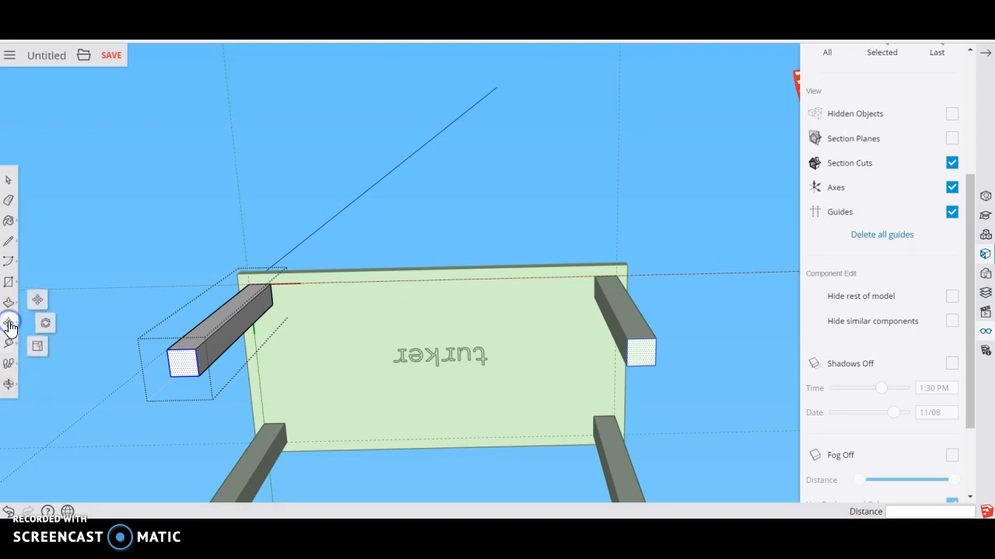
{"action": "left_click", "coordinate": [38, 350]}
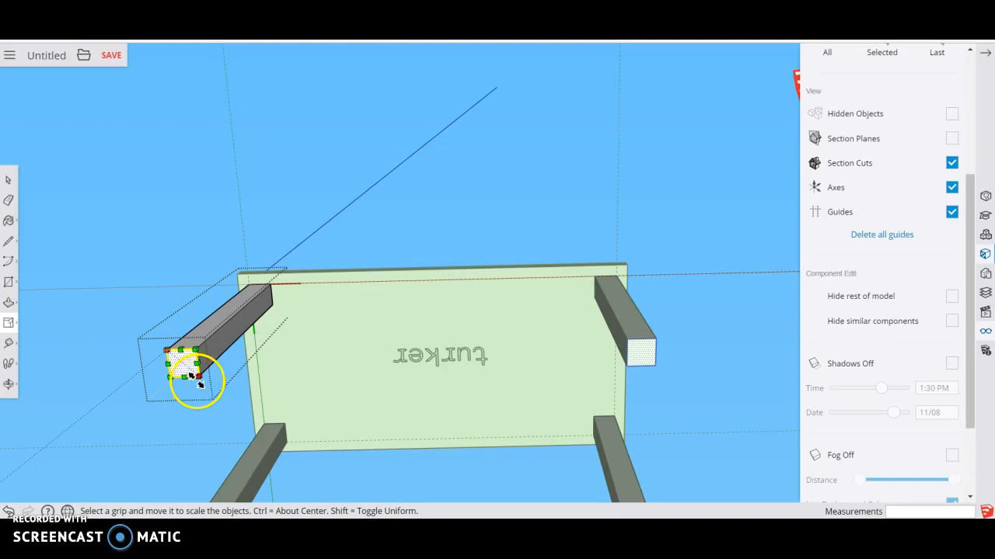
{"action": "left_click_drag", "start_coordinate": [196, 376], "coordinate": [190, 371], "text": "ctrl"}
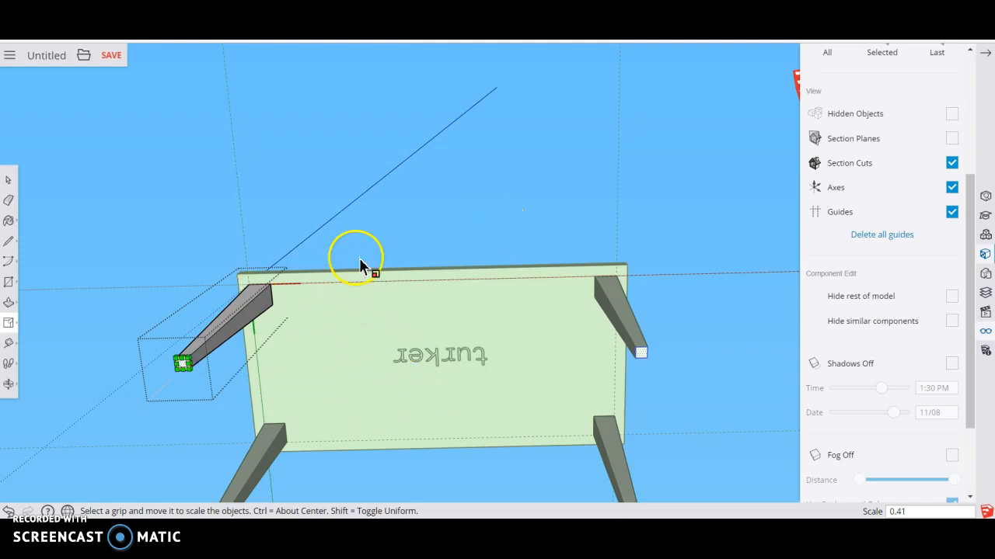
{"action": "left_click", "coordinate": [8, 181]}
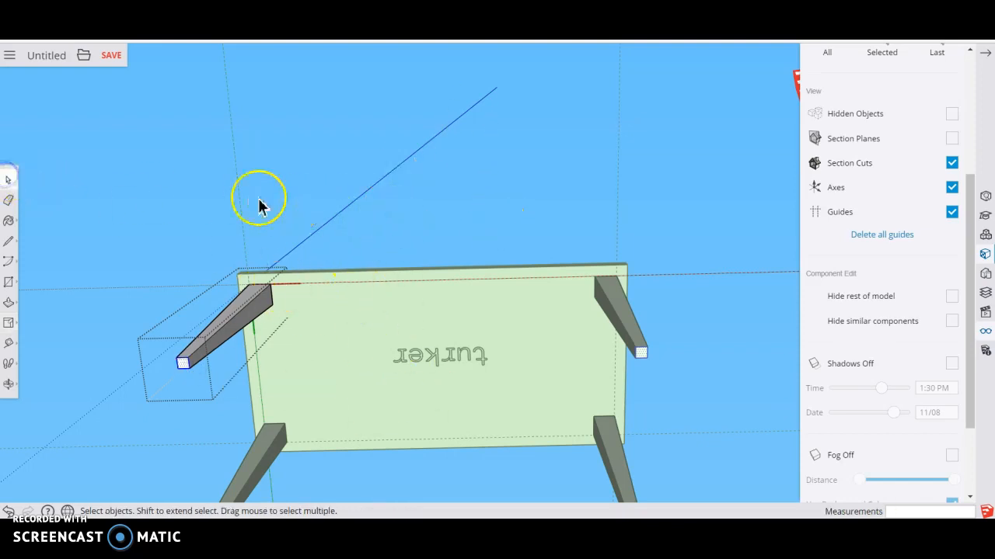
{"action": "left_click", "coordinate": [337, 117]}
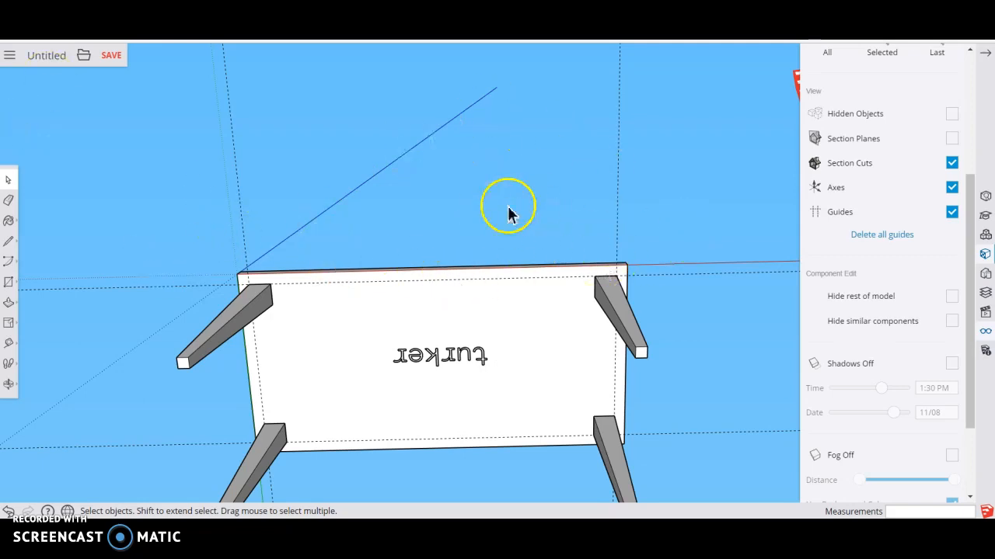
- Select the tabletop and all four legs together, leaving out the guides, and move the table about 5' 6" away from its original position
{"action": "left_click", "coordinate": [8, 386]}
{"action": "left_click_drag", "start_coordinate": [138, 225], "coordinate": [640, 386]}
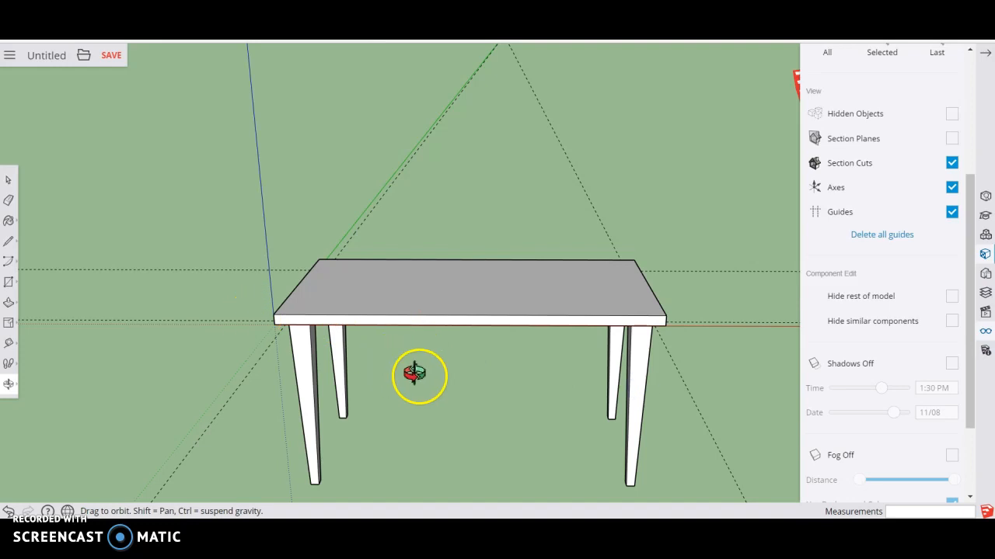
{"action": "left_click_drag", "start_coordinate": [415, 374], "coordinate": [422, 382]}
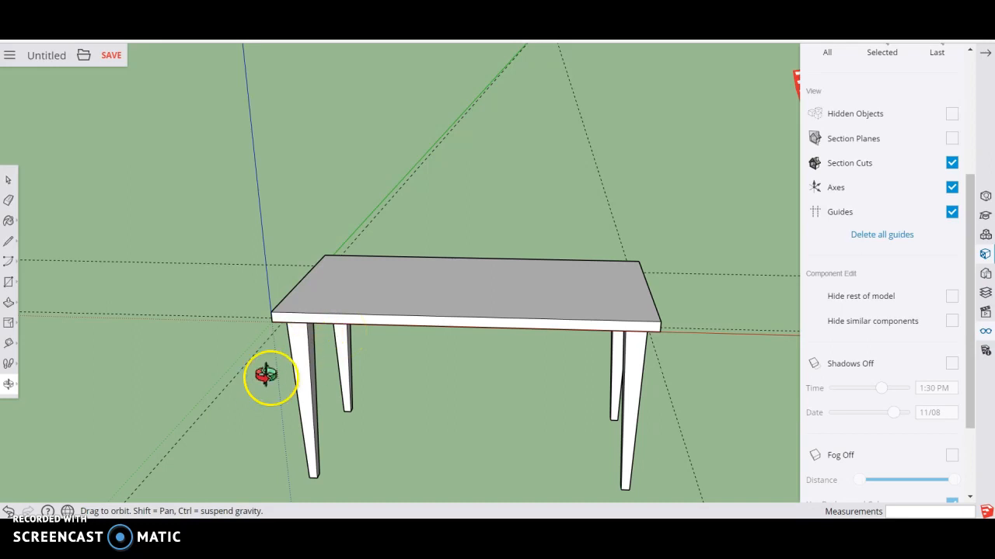
{"action": "key", "text": "ctrl+a"}
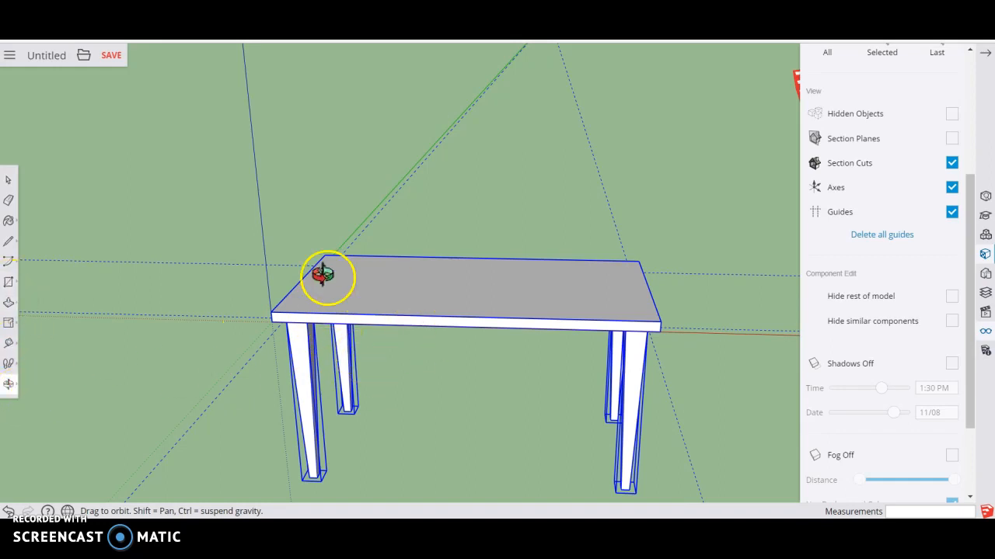
{"action": "left_click", "coordinate": [8, 179]}
{"action": "left_click_drag", "start_coordinate": [137, 92], "coordinate": [728, 511]}
{"action": "left_click", "coordinate": [10, 322]}
{"action": "left_click", "coordinate": [38, 303]}
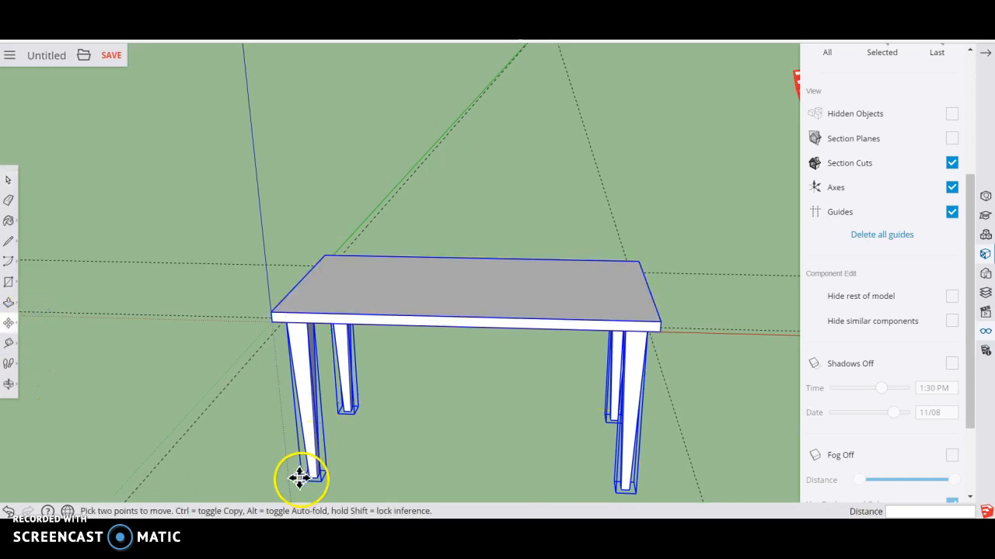
{"action": "scroll", "coordinate": [302, 482], "scroll_direction": "up", "scroll_amount": 3}
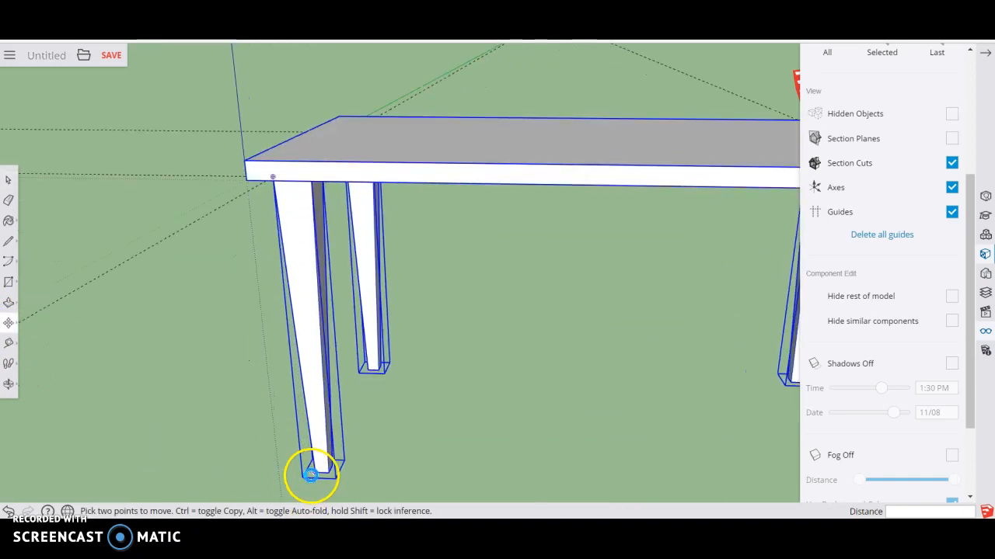
{"action": "left_click", "coordinate": [300, 478]}
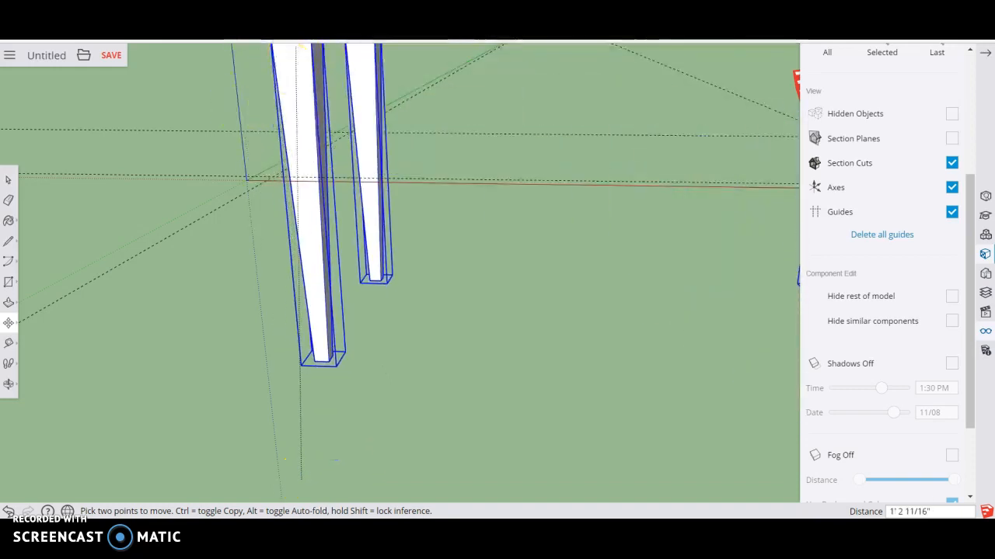
{"action": "left_click", "coordinate": [516, 156]}
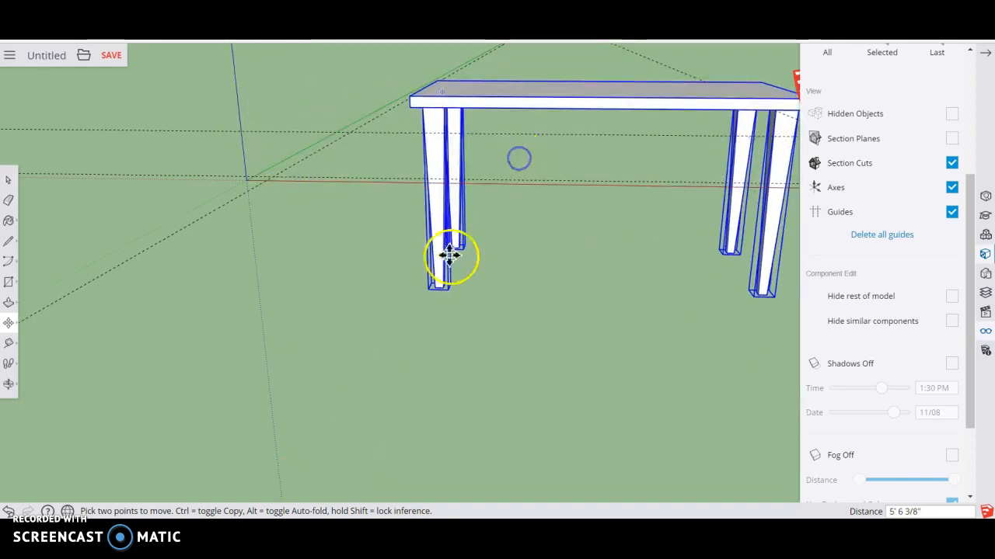
- Move the selected table by the bottom corner of its front leg nearest the origin so that this foot stands on the origin
{"action": "scroll", "coordinate": [426, 289], "scroll_direction": "up", "scroll_amount": 5}
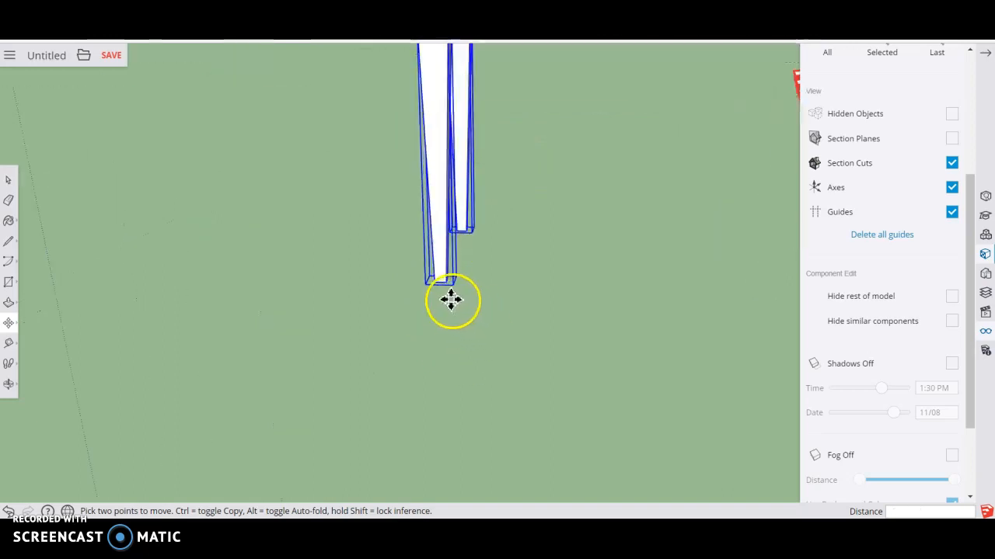
{"action": "left_click", "coordinate": [434, 280]}
{"action": "scroll", "coordinate": [373, 143], "scroll_direction": "down", "scroll_amount": 6}
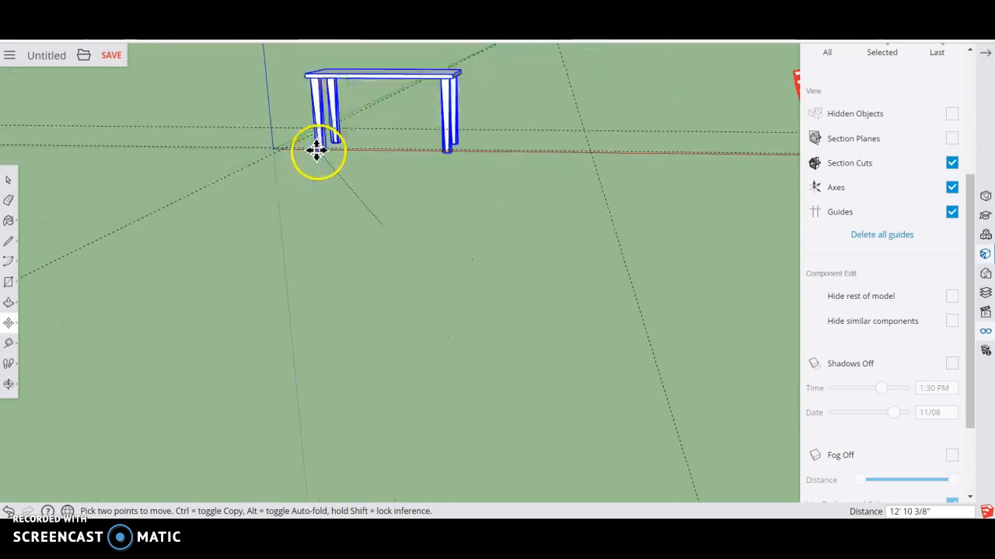
{"action": "left_click", "coordinate": [278, 148]}
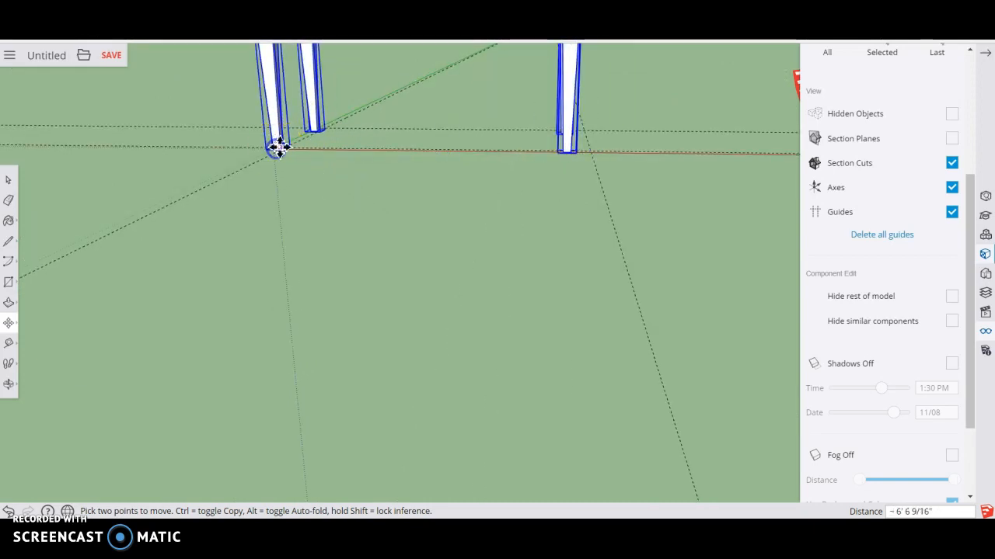
{"action": "scroll", "coordinate": [448, 225], "scroll_direction": "down", "scroll_amount": 5}
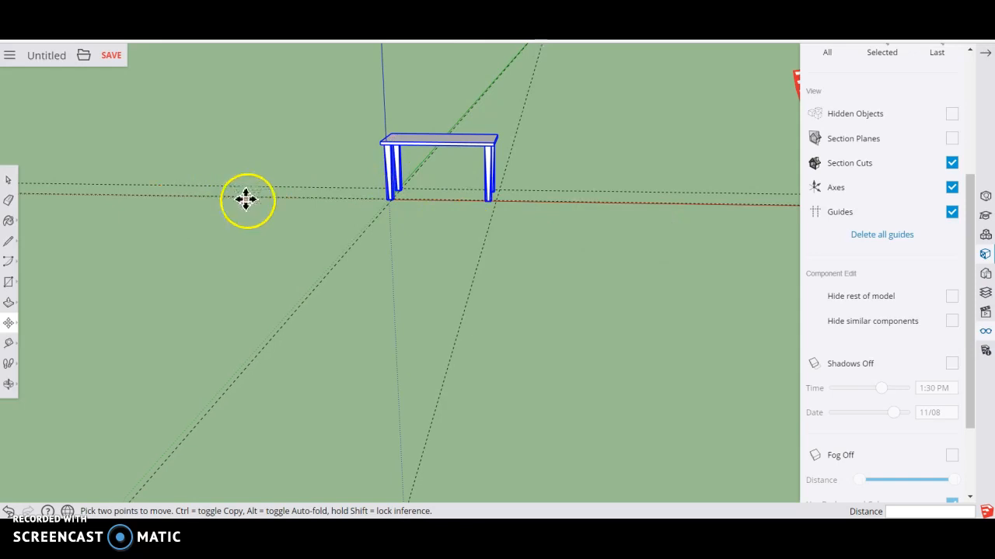
- Paint the selected tabletop and legs with the light reddish-brown material from the Wood collection
{"action": "left_click", "coordinate": [8, 383]}
{"action": "left_click_drag", "start_coordinate": [566, 295], "coordinate": [393, 204]}
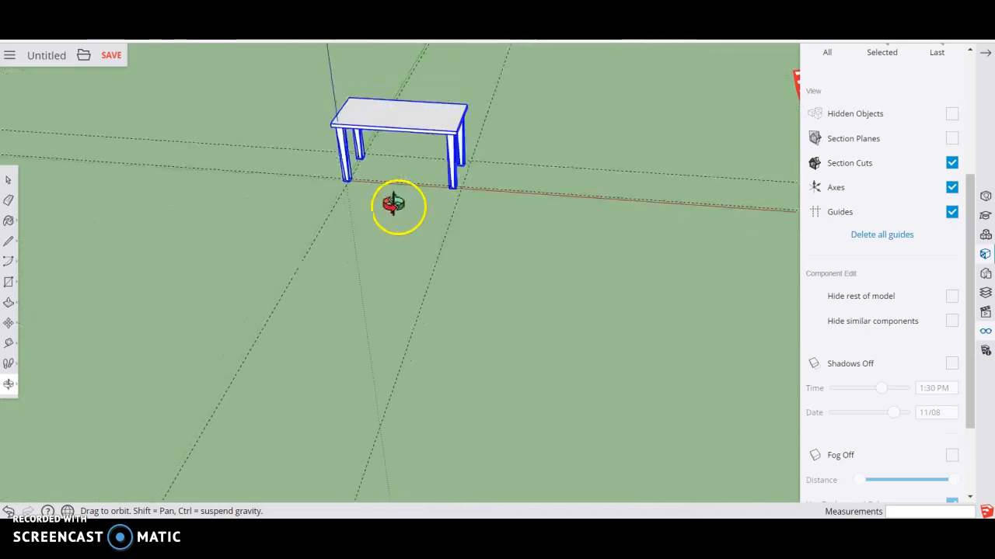
{"action": "left_click", "coordinate": [8, 221]}
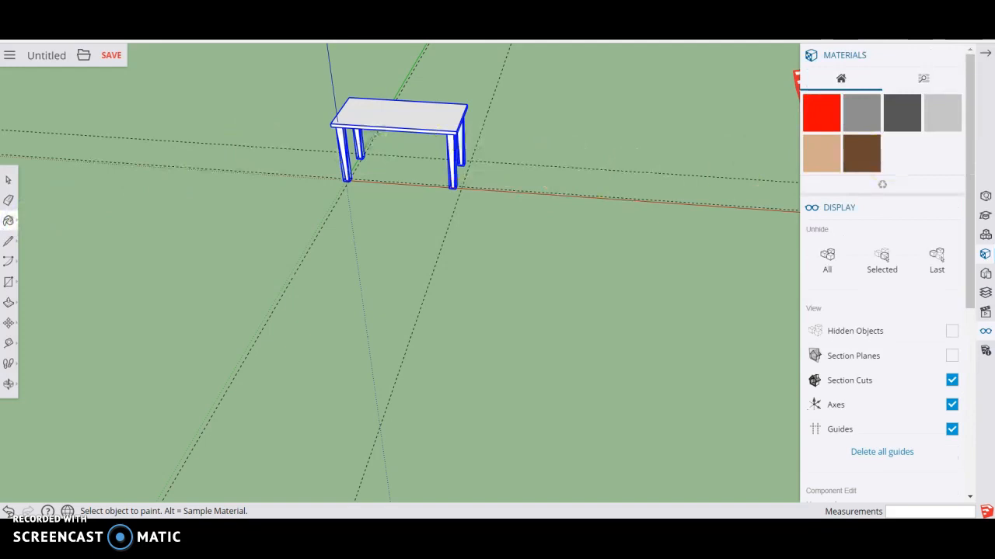
{"action": "left_click", "coordinate": [919, 81]}
{"action": "scroll", "coordinate": [915, 225], "scroll_direction": "down", "scroll_amount": 5}
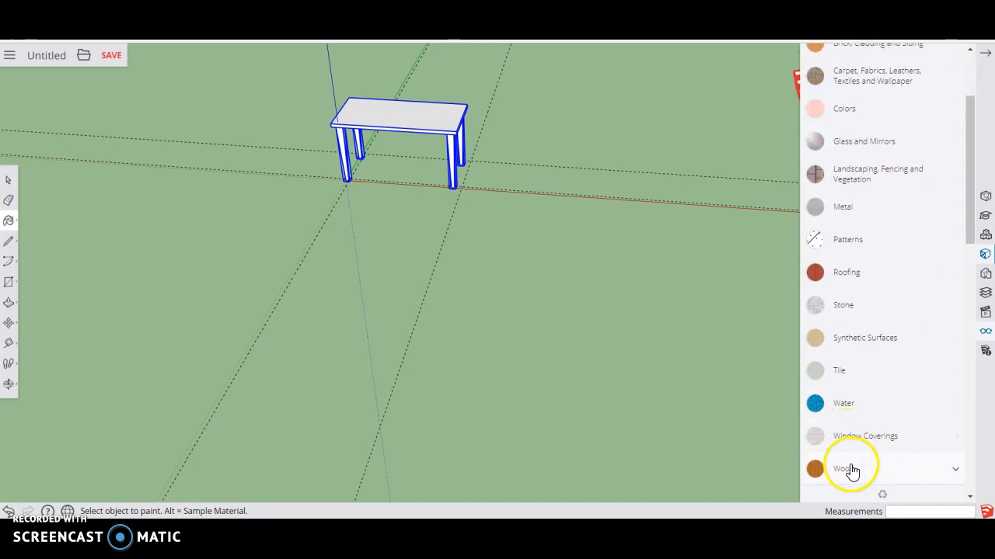
{"action": "scroll", "coordinate": [891, 406], "scroll_direction": "down", "scroll_amount": 3}
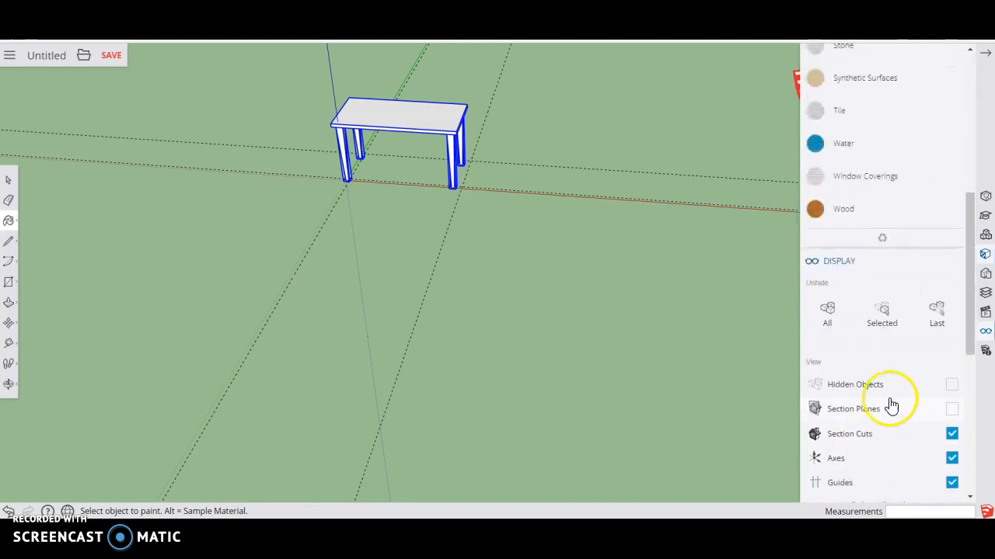
{"action": "left_click", "coordinate": [850, 211]}
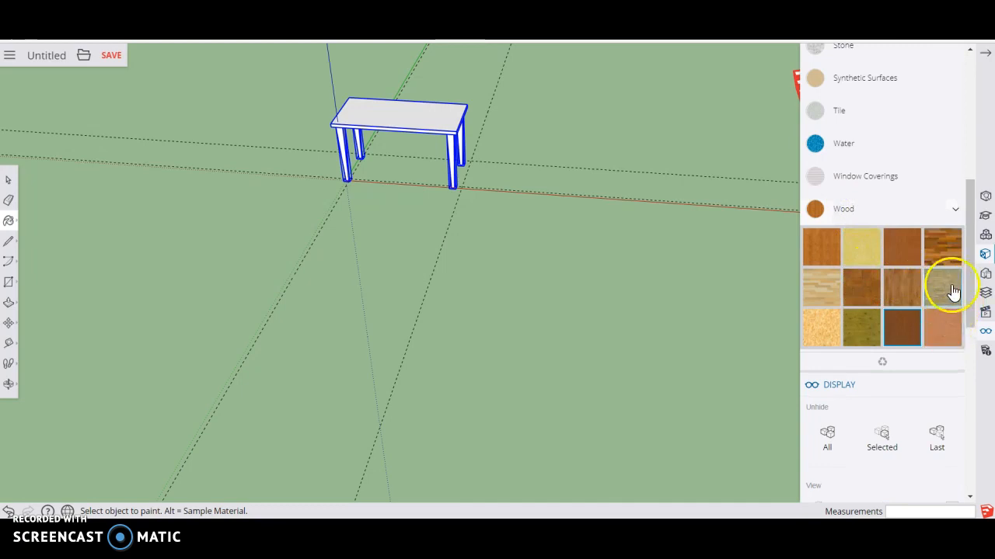
{"action": "left_click", "coordinate": [950, 331]}
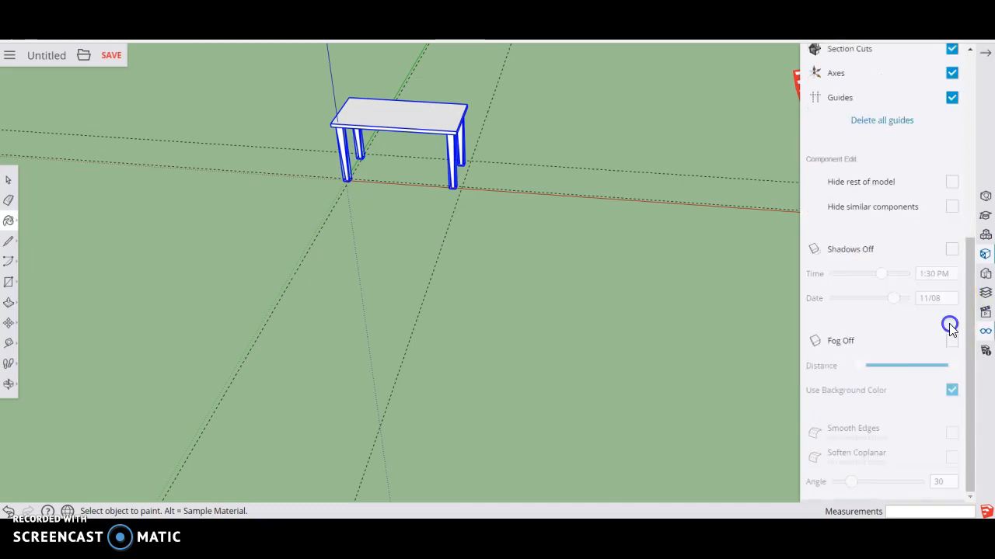
{"action": "left_click", "coordinate": [414, 112]}
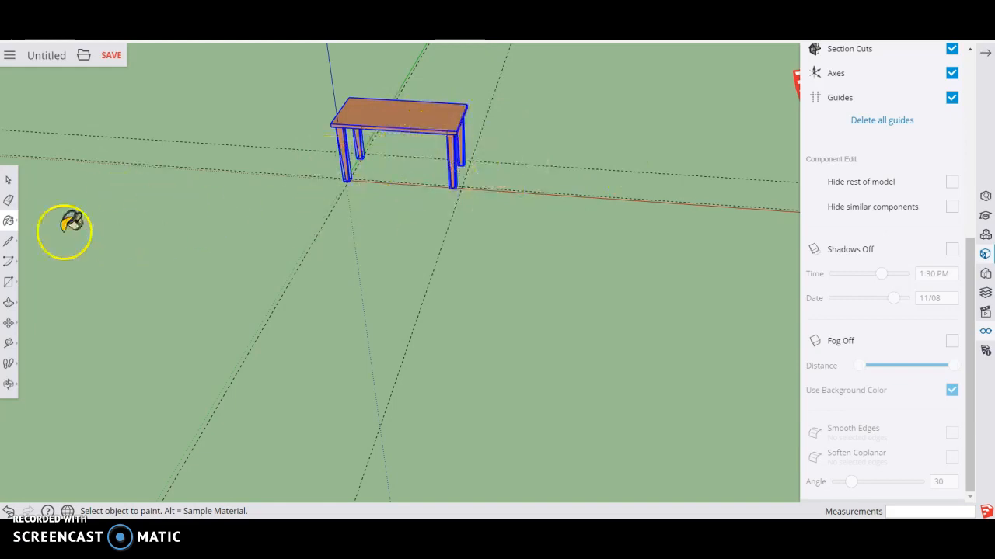
- Hide the guides while keeping the axes shown, and clear the table selection
{"action": "left_click", "coordinate": [8, 383]}
{"action": "left_click_drag", "start_coordinate": [502, 192], "coordinate": [504, 155]}
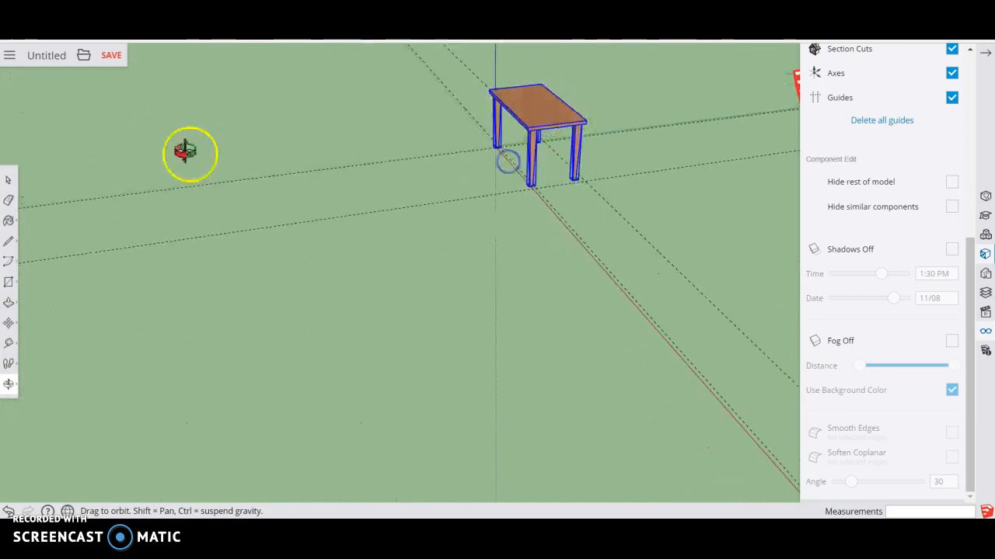
{"action": "scroll", "coordinate": [873, 196], "scroll_direction": "up", "scroll_amount": 5}
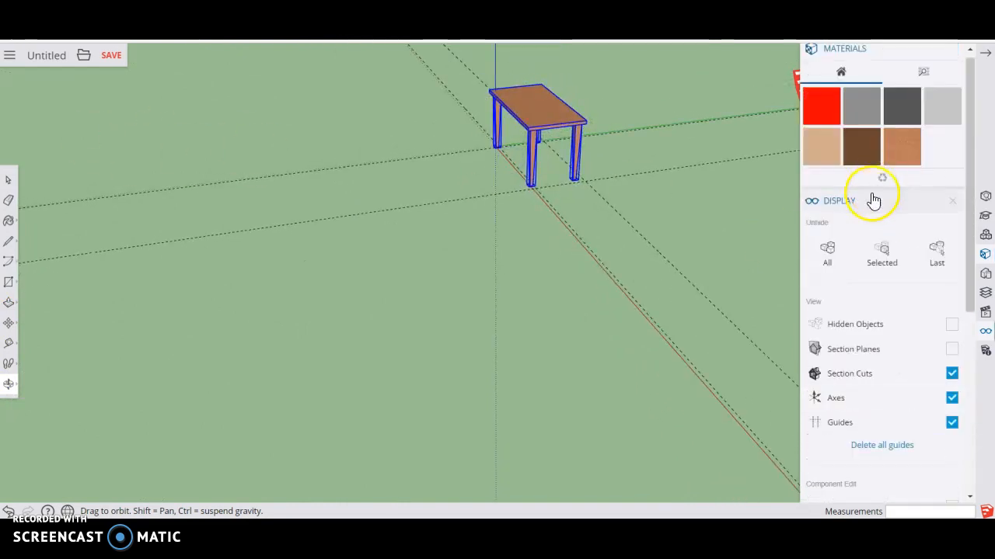
{"action": "left_click", "coordinate": [985, 332]}
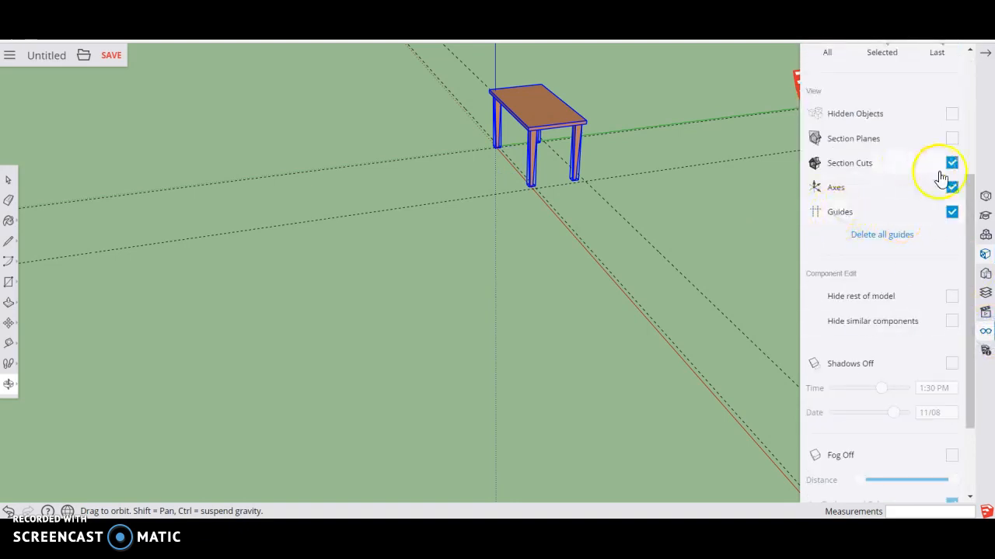
{"action": "left_click", "coordinate": [951, 189]}
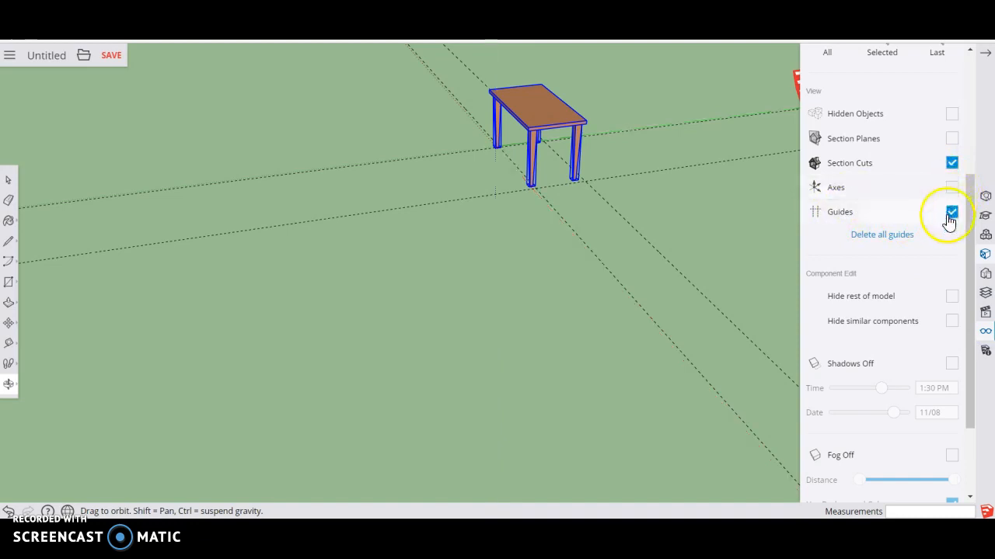
{"action": "left_click", "coordinate": [953, 190]}
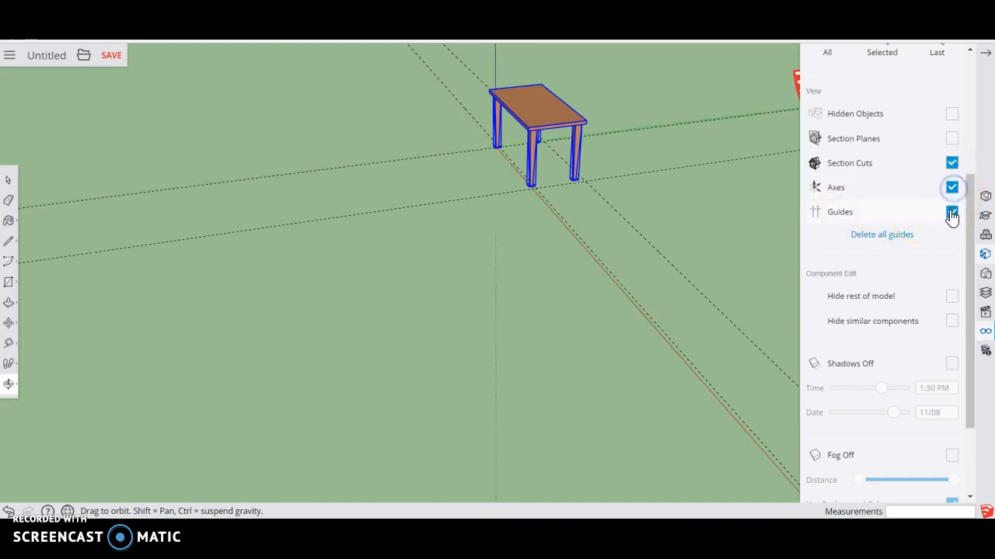
{"action": "left_click", "coordinate": [952, 213]}
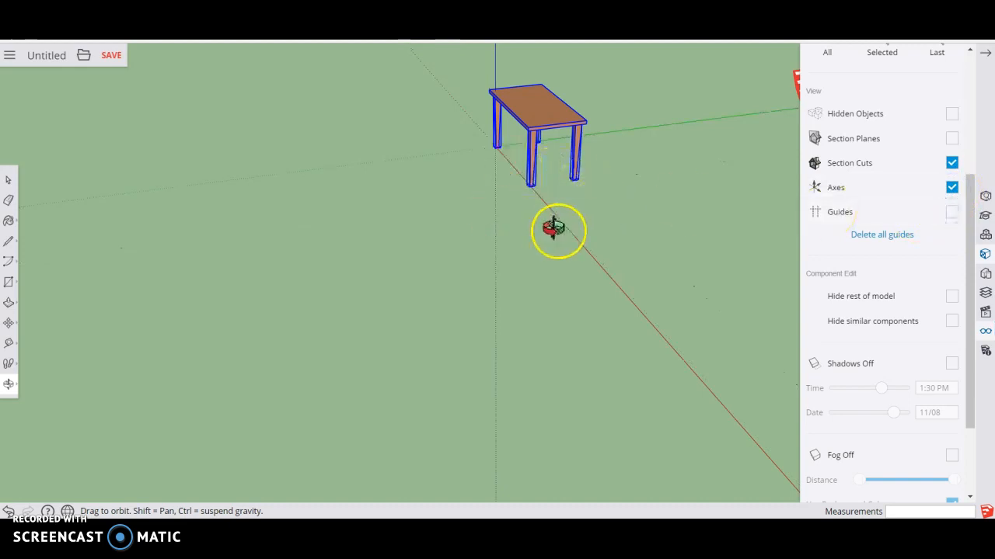
{"action": "key", "text": "b"}
{"action": "left_click", "coordinate": [8, 183]}
{"action": "left_click", "coordinate": [440, 202]}
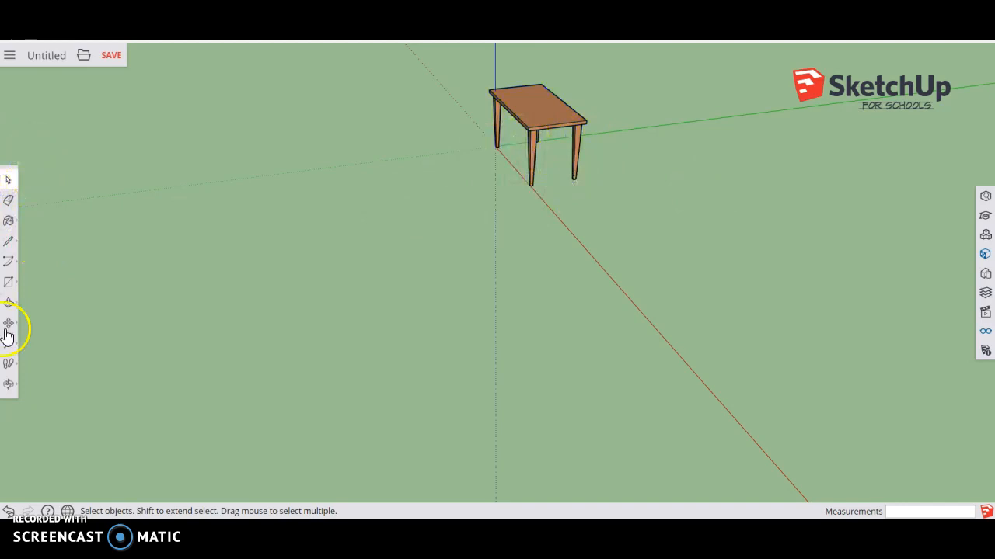
- Turn shadows on and set the shadow time to 11:09 AM and the date to 07/31
{"action": "left_click", "coordinate": [986, 332]}
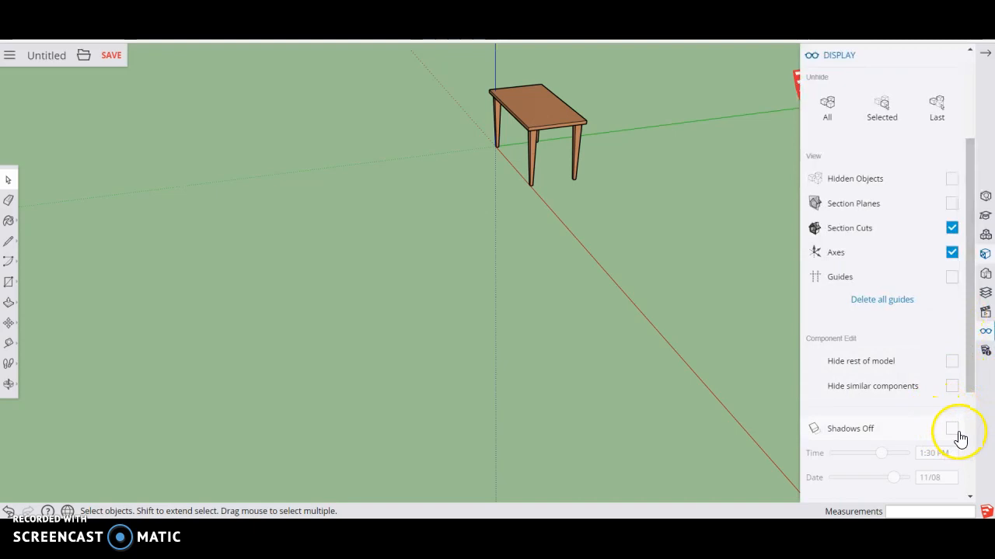
{"action": "left_click", "coordinate": [951, 429]}
{"action": "left_click_drag", "start_coordinate": [881, 453], "coordinate": [887, 484]}
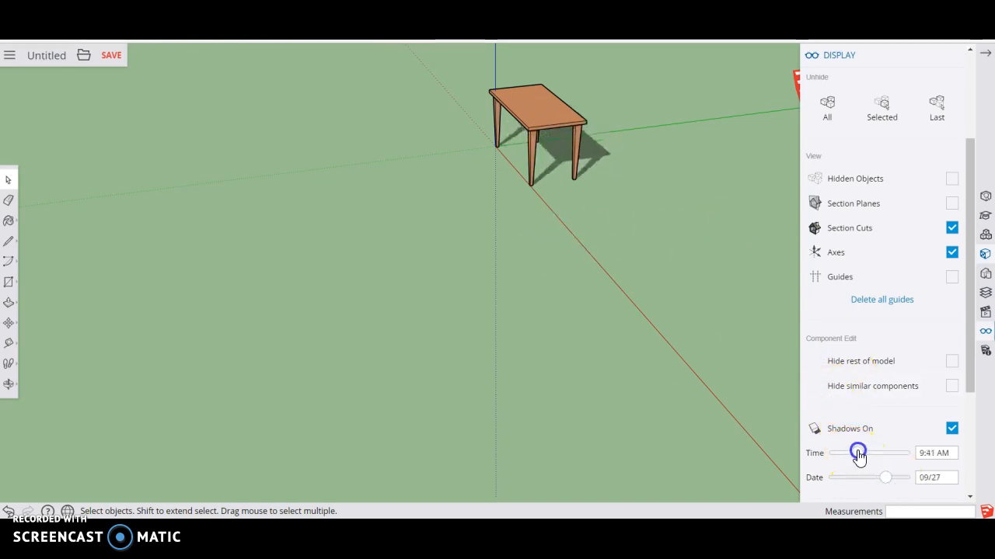
{"action": "left_click_drag", "start_coordinate": [891, 483], "coordinate": [866, 457]}
{"action": "left_click", "coordinate": [875, 482]}
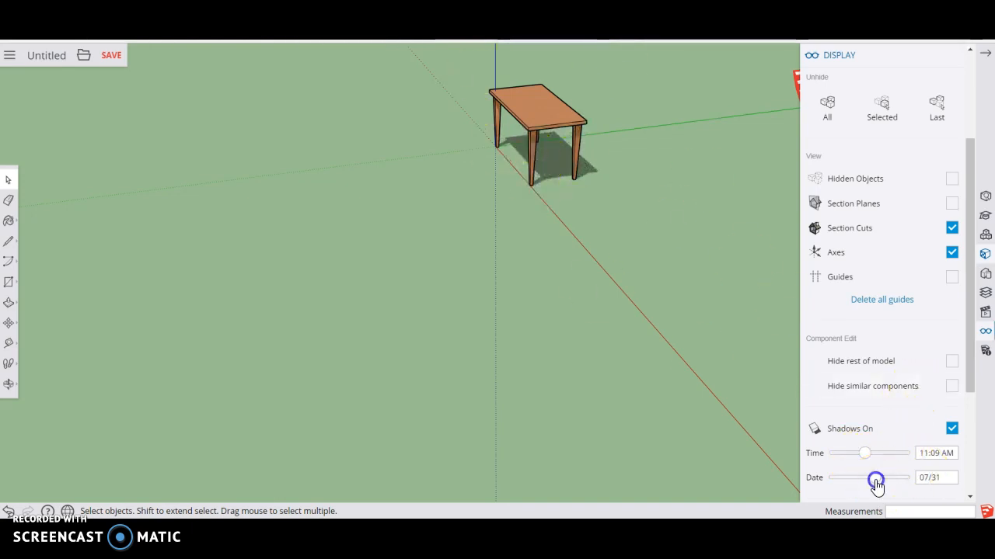